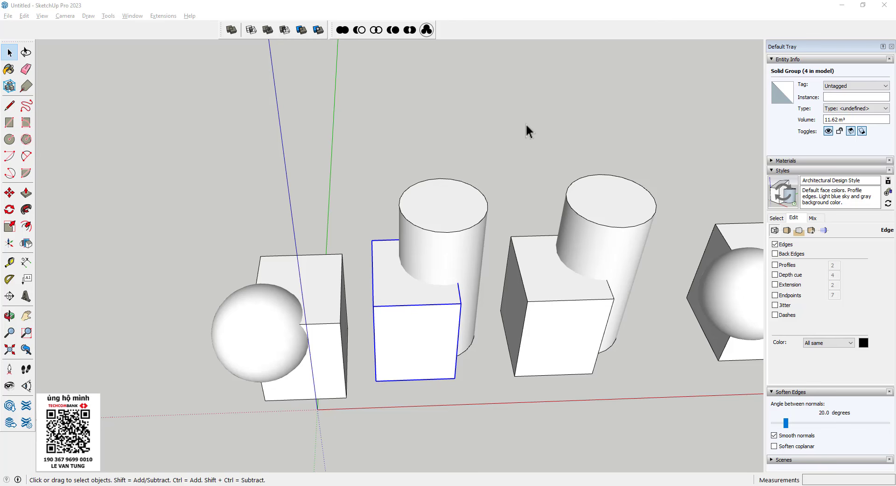
Step: Orbit and zoom around the four solid pairs to frame the left sphere and box
{"action": "mouse_move", "coordinate": [416, 355]}
{"action": "middle_mouse_down"}
{"action": "mouse_move", "coordinate": [427, 216]}
{"action": "mouse_move", "coordinate": [261, 131]}
{"action": "mouse_move", "coordinate": [380, 217]}
{"action": "middle_mouse_up"}
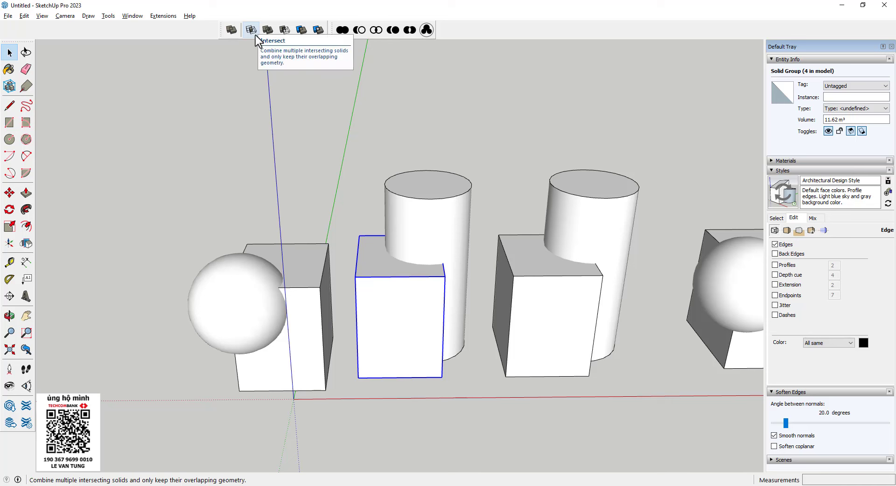
{"action": "middle_click_drag", "start_coordinate": [428, 142], "coordinate": [386, 236]}
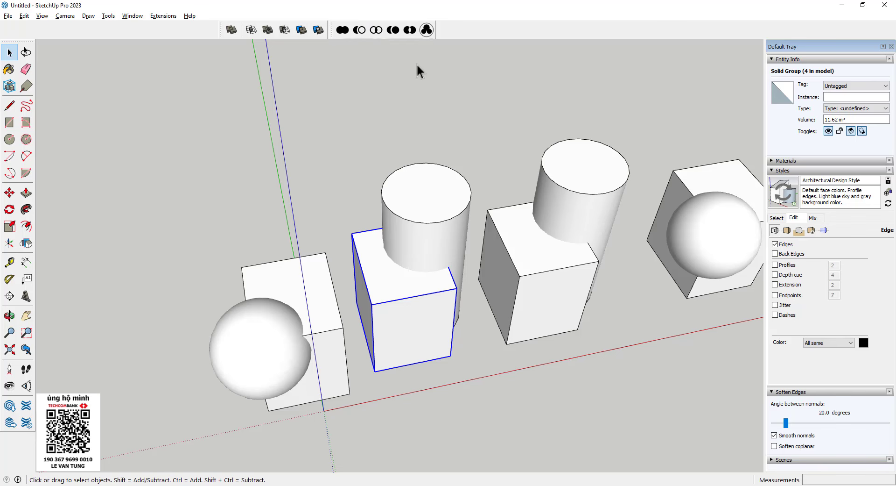
{"action": "scroll", "coordinate": [422, 204], "scroll_direction": "down", "scroll_amount": 2}
{"action": "scroll", "coordinate": [298, 268], "scroll_direction": "up", "scroll_amount": 3}
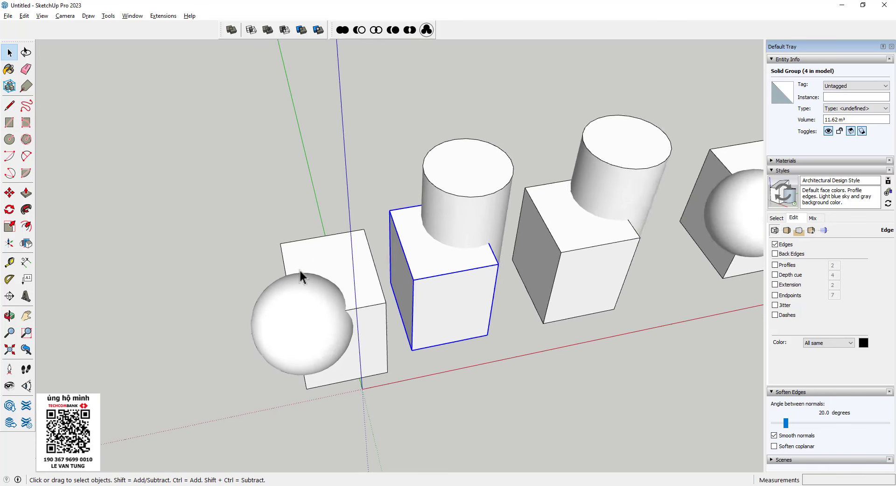
{"action": "middle_click_drag", "start_coordinate": [299, 268], "coordinate": [195, 184]}
{"action": "mouse_move", "coordinate": [285, 269]}
{"action": "middle_mouse_down"}
{"action": "mouse_move", "coordinate": [206, 254]}
{"action": "mouse_move", "coordinate": [254, 156]}
{"action": "middle_mouse_up"}
Step: Select the left sphere and start moving it, then cancel and clear the selection
{"action": "left_click", "coordinate": [250, 240]}
{"action": "middle_click_drag", "start_coordinate": [249, 239], "coordinate": [237, 100]}
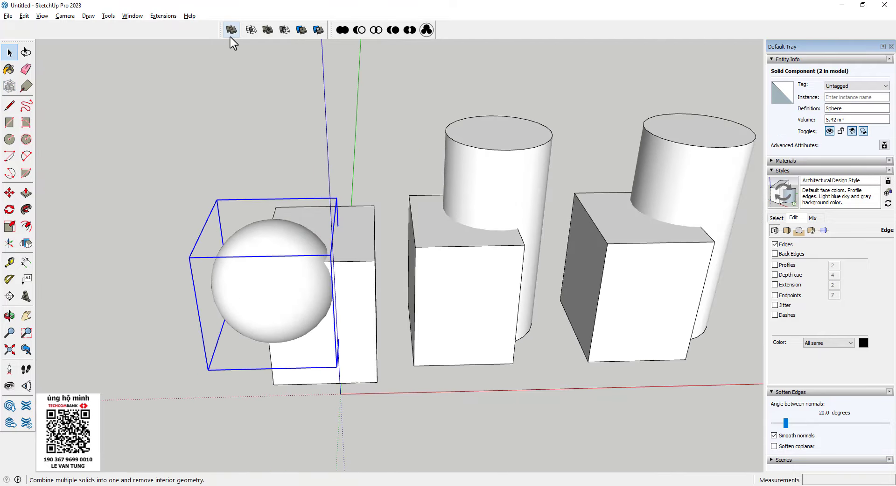
{"action": "scroll", "coordinate": [282, 311], "scroll_direction": "up", "scroll_amount": 2}
{"action": "key", "text": "m"}
{"action": "left_click", "coordinate": [294, 298]}
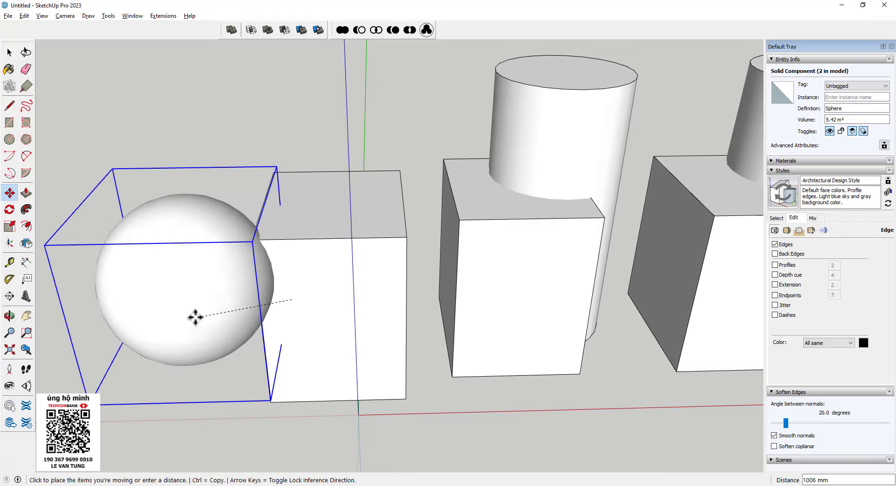
{"action": "mouse_move", "coordinate": [194, 315]}
{"action": "middle_mouse_down"}
{"action": "mouse_move", "coordinate": [96, 345]}
{"action": "mouse_move", "coordinate": [306, 276]}
{"action": "mouse_move", "coordinate": [237, 294]}
{"action": "middle_mouse_up"}
{"action": "key", "text": "space"}
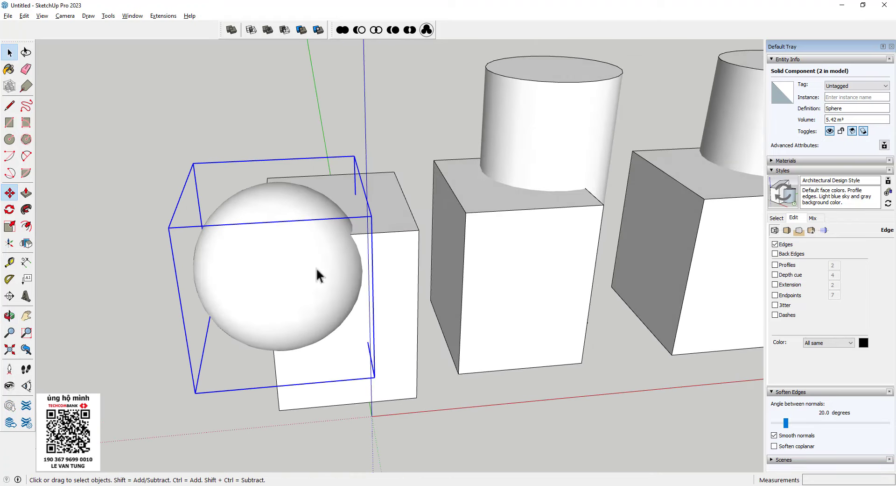
{"action": "mouse_move", "coordinate": [316, 274]}
{"action": "middle_mouse_down"}
{"action": "mouse_move", "coordinate": [352, 224]}
{"action": "mouse_move", "coordinate": [304, 187]}
{"action": "middle_mouse_up"}
{"action": "left_click", "coordinate": [142, 141]}
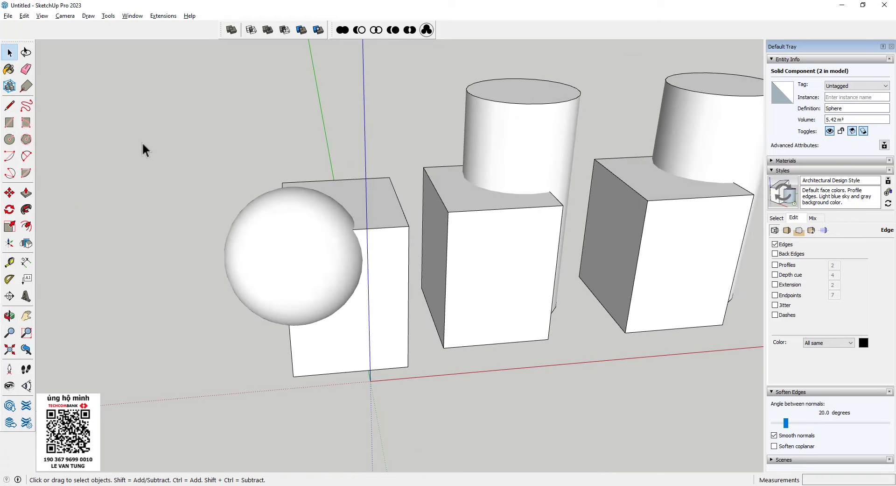
Step: Apply Outer Shell to the left sphere and then the box
{"action": "left_click", "coordinate": [231, 30]}
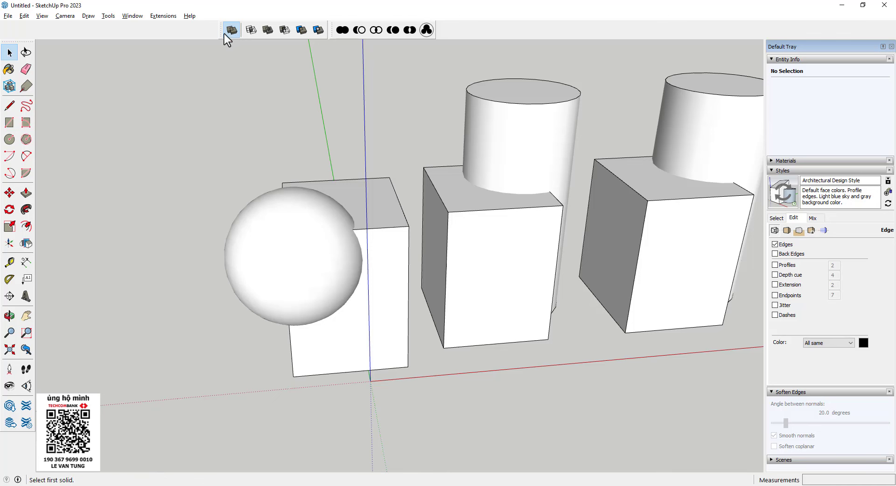
{"action": "left_click", "coordinate": [276, 242]}
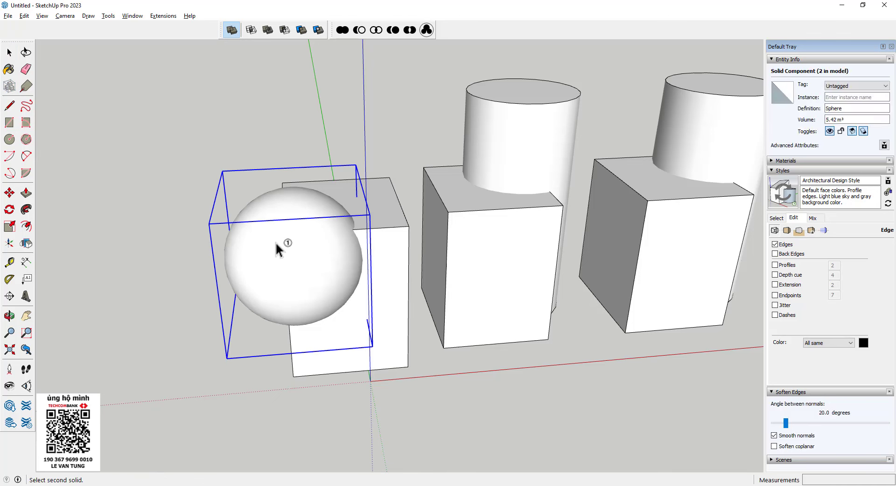
{"action": "left_click", "coordinate": [395, 238]}
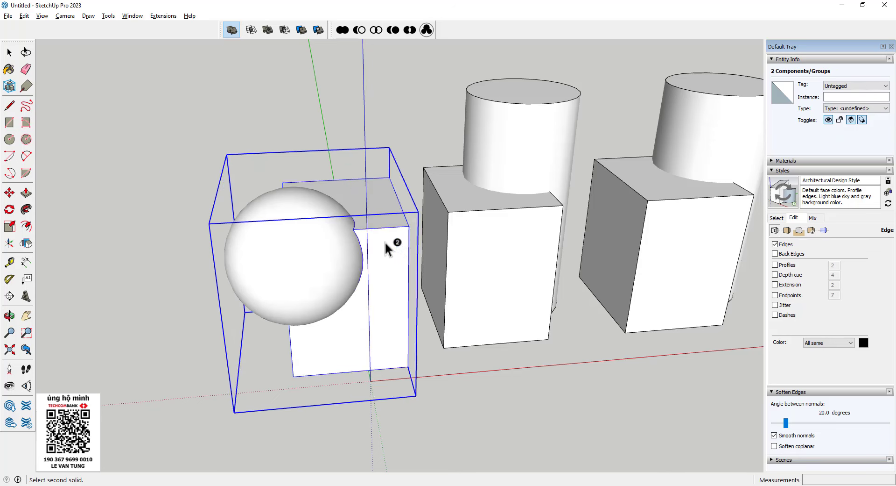
{"action": "middle_click_drag", "start_coordinate": [385, 244], "coordinate": [300, 294]}
{"action": "scroll", "coordinate": [298, 257], "scroll_direction": "up", "scroll_amount": 2}
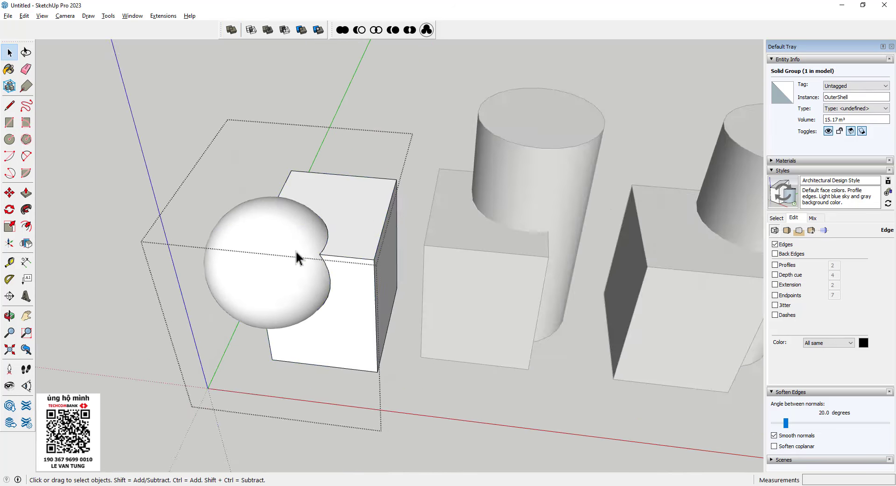
Step: Inspect the 15.17 m³ OuterShell group from inside at a low angle, then exit it
{"action": "double_click", "coordinate": [301, 255]}
{"action": "left_click", "coordinate": [313, 248]}
{"action": "middle_click_drag", "start_coordinate": [316, 246], "coordinate": [164, 93]}
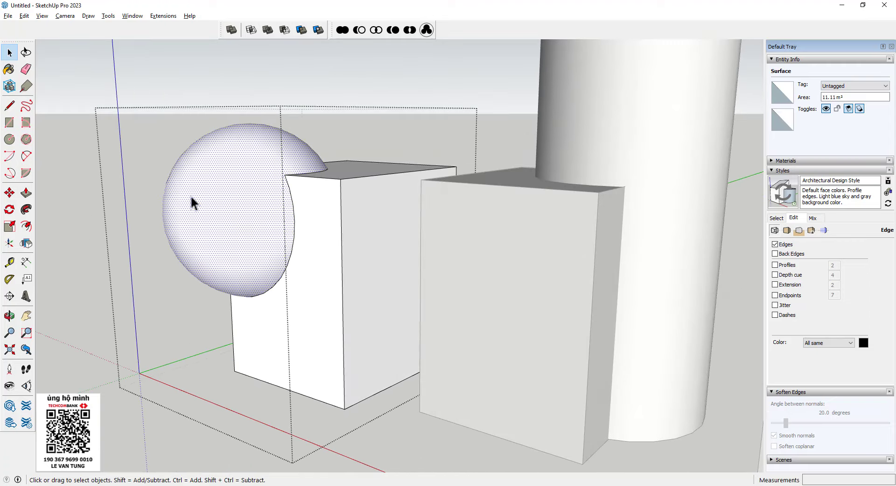
{"action": "middle_click_drag", "start_coordinate": [191, 194], "coordinate": [431, 70]}
{"action": "mouse_move", "coordinate": [374, 204]}
{"action": "middle_mouse_down"}
{"action": "mouse_move", "coordinate": [308, 268]}
{"action": "mouse_move", "coordinate": [326, 261]}
{"action": "mouse_move", "coordinate": [240, 294]}
{"action": "mouse_move", "coordinate": [390, 145]}
{"action": "middle_mouse_up"}
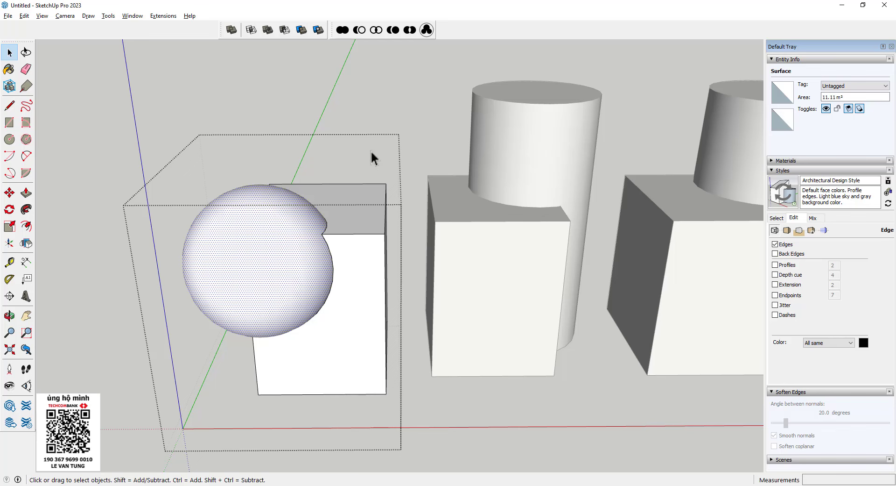
{"action": "left_click", "coordinate": [373, 151]}
{"action": "left_click", "coordinate": [362, 129]}
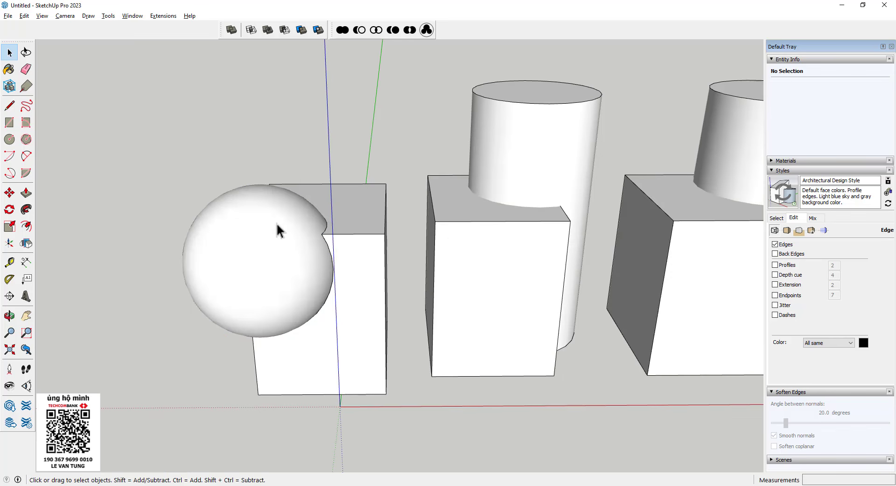
Step: Intersect the second pair's box and cylinder, leaving only their half-cylinder overlap
{"action": "mouse_move", "coordinate": [355, 262]}
{"action": "middle_mouse_down"}
{"action": "mouse_move", "coordinate": [159, 298]}
{"action": "mouse_move", "coordinate": [229, 269]}
{"action": "mouse_move", "coordinate": [236, 243]}
{"action": "middle_mouse_up"}
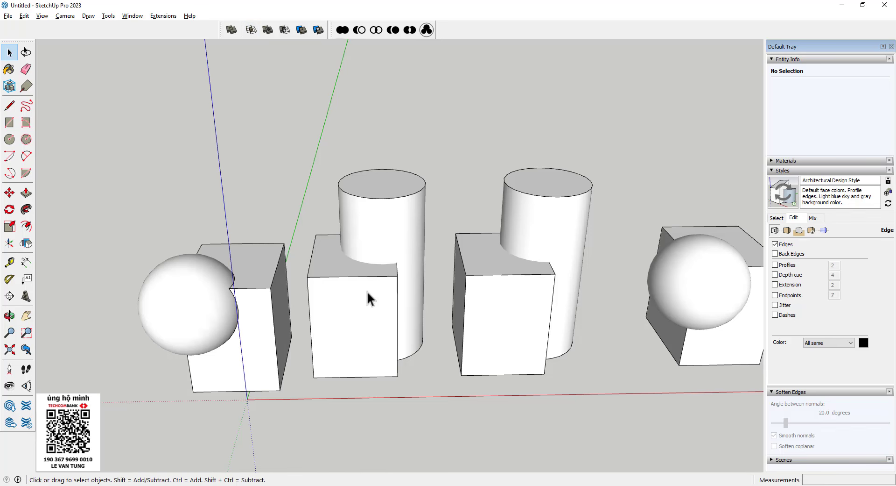
{"action": "mouse_move", "coordinate": [367, 291]}
{"action": "middle_mouse_down"}
{"action": "mouse_move", "coordinate": [320, 304]}
{"action": "mouse_move", "coordinate": [299, 196]}
{"action": "middle_mouse_up"}
{"action": "left_click", "coordinate": [252, 29]}
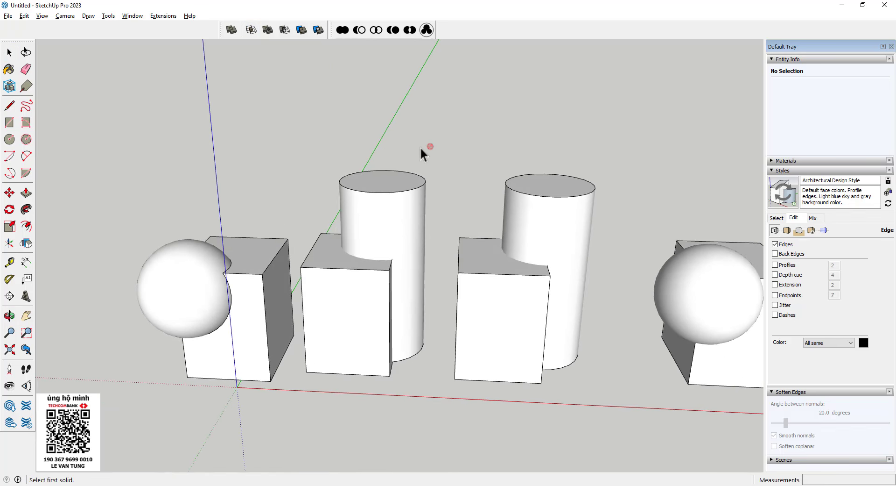
{"action": "left_click", "coordinate": [335, 264]}
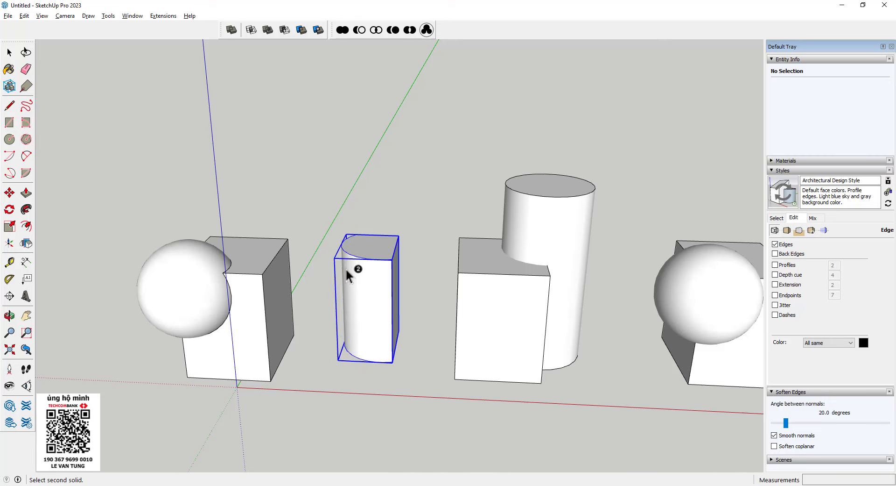
{"action": "mouse_move", "coordinate": [354, 269]}
{"action": "middle_mouse_down"}
{"action": "mouse_move", "coordinate": [395, 190]}
{"action": "mouse_move", "coordinate": [337, 344]}
{"action": "middle_mouse_up"}
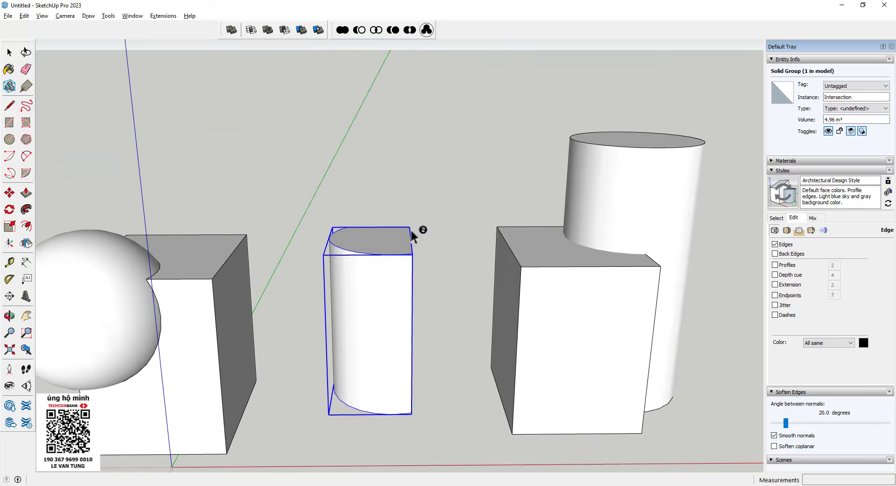
{"action": "mouse_move", "coordinate": [337, 267]}
{"action": "middle_mouse_down"}
{"action": "mouse_move", "coordinate": [164, 314]}
{"action": "mouse_move", "coordinate": [364, 239]}
{"action": "middle_mouse_up"}
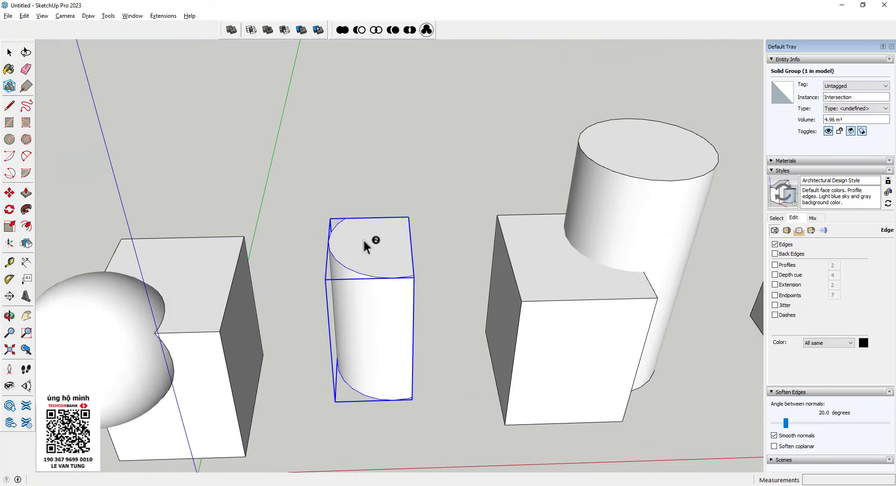
Step: Zoom and orbit to review the 4.96 m³ Intersection solid
{"action": "scroll", "coordinate": [409, 275], "scroll_direction": "down", "scroll_amount": 1}
{"action": "scroll", "coordinate": [319, 259], "scroll_direction": "down", "scroll_amount": 2}
{"action": "scroll", "coordinate": [603, 241], "scroll_direction": "up", "scroll_amount": 2}
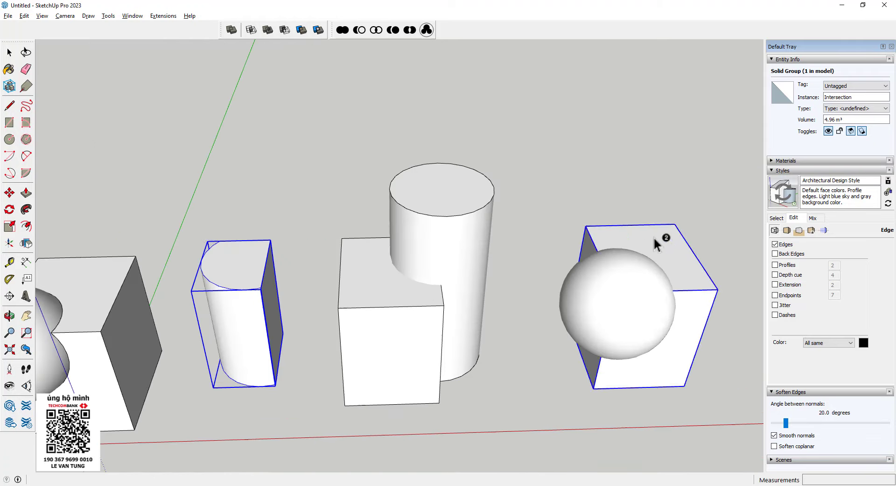
{"action": "scroll", "coordinate": [233, 273], "scroll_direction": "down", "scroll_amount": 2}
{"action": "middle_click_drag", "start_coordinate": [286, 276], "coordinate": [280, 237]}
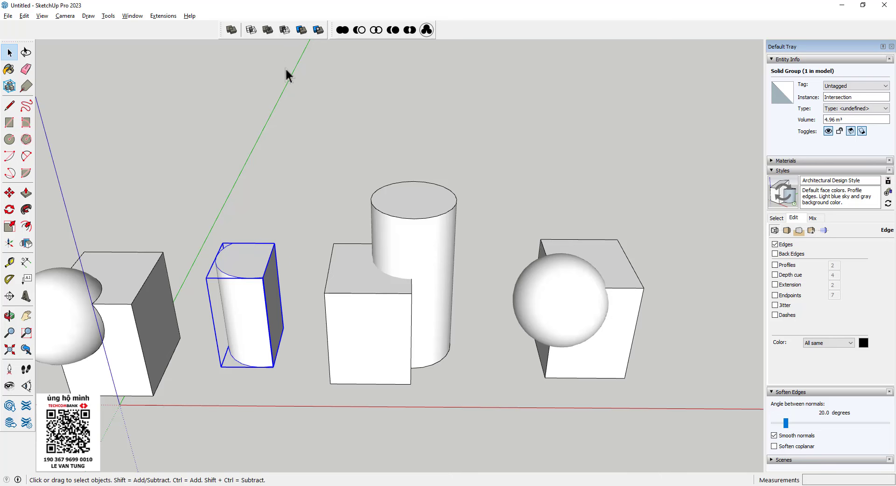
{"action": "left_click", "coordinate": [267, 30]}
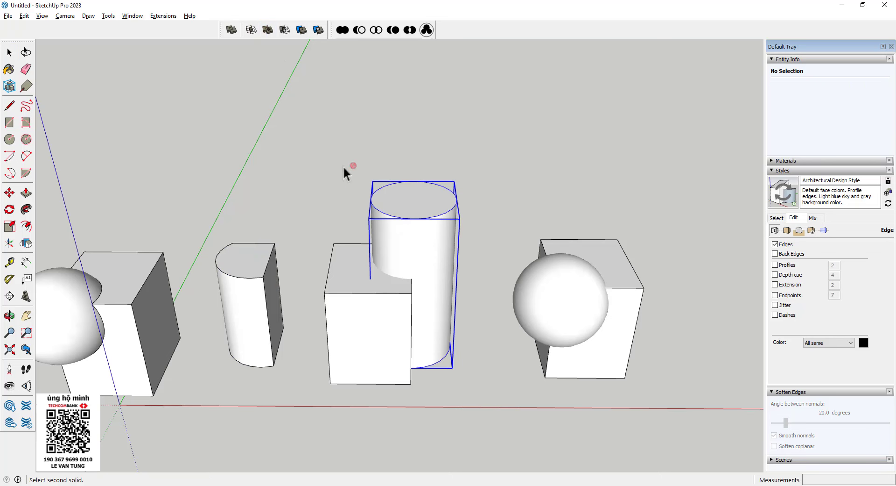
Step: Union the third pair's tall cylinder and box into a single 21.15 m³ Union group
{"action": "left_click", "coordinate": [349, 287]}
{"action": "mouse_move", "coordinate": [349, 287]}
{"action": "middle_mouse_down"}
{"action": "mouse_move", "coordinate": [426, 241]}
{"action": "mouse_move", "coordinate": [393, 208]}
{"action": "mouse_move", "coordinate": [448, 437]}
{"action": "mouse_move", "coordinate": [362, 240]}
{"action": "mouse_move", "coordinate": [408, 244]}
{"action": "mouse_move", "coordinate": [236, 316]}
{"action": "middle_mouse_up"}
{"action": "left_click", "coordinate": [237, 313]}
{"action": "mouse_move", "coordinate": [276, 210]}
{"action": "middle_mouse_down"}
{"action": "mouse_move", "coordinate": [426, 252]}
{"action": "mouse_move", "coordinate": [396, 155]}
{"action": "mouse_move", "coordinate": [382, 203]}
{"action": "mouse_move", "coordinate": [446, 276]}
{"action": "mouse_move", "coordinate": [160, 276]}
{"action": "middle_mouse_up"}
{"action": "scroll", "coordinate": [245, 268], "scroll_direction": "up", "scroll_amount": 2}
{"action": "left_click", "coordinate": [192, 273]}
{"action": "scroll", "coordinate": [476, 221], "scroll_direction": "down", "scroll_amount": 3}
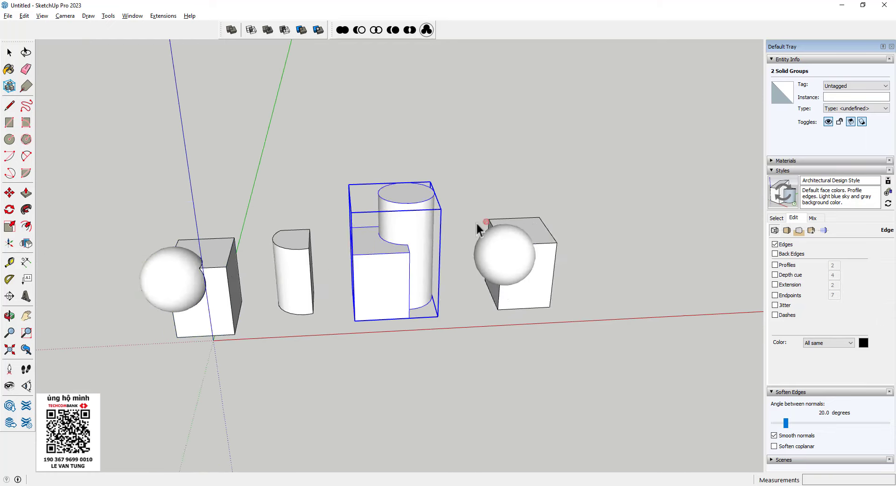
{"action": "middle_click_drag", "start_coordinate": [477, 221], "coordinate": [464, 263]}
{"action": "scroll", "coordinate": [549, 217], "scroll_direction": "up", "scroll_amount": 3}
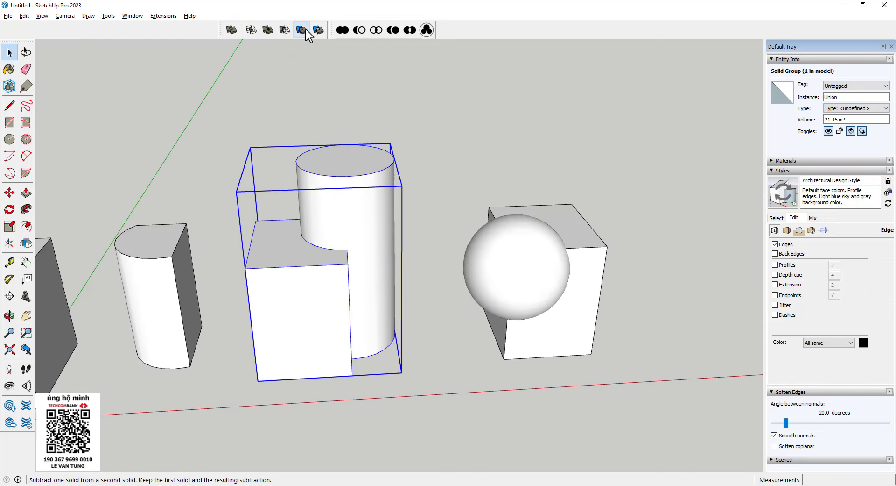
Step: Choose the Subtract tool and frame the fourth pair's sphere and box
{"action": "scroll", "coordinate": [116, 160], "scroll_direction": "down", "scroll_amount": 3}
{"action": "scroll", "coordinate": [536, 165], "scroll_direction": "up", "scroll_amount": 3}
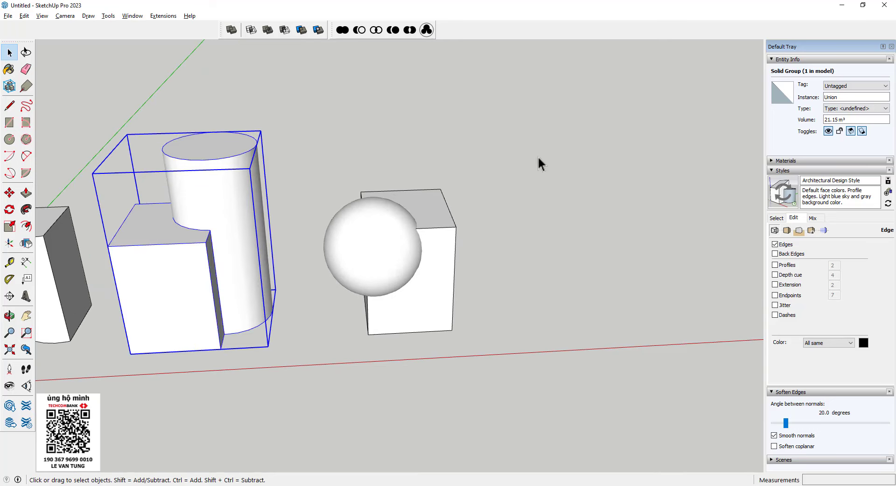
{"action": "left_click", "coordinate": [301, 29]}
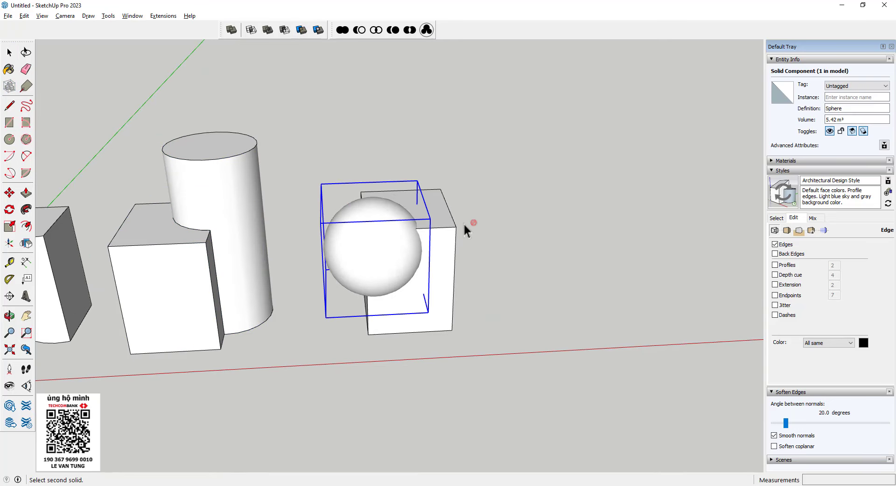
{"action": "scroll", "coordinate": [462, 205], "scroll_direction": "up", "scroll_amount": 2}
{"action": "mouse_move", "coordinate": [462, 205]}
{"action": "middle_mouse_down"}
{"action": "mouse_move", "coordinate": [393, 238]}
{"action": "mouse_move", "coordinate": [461, 237]}
{"action": "middle_mouse_up"}
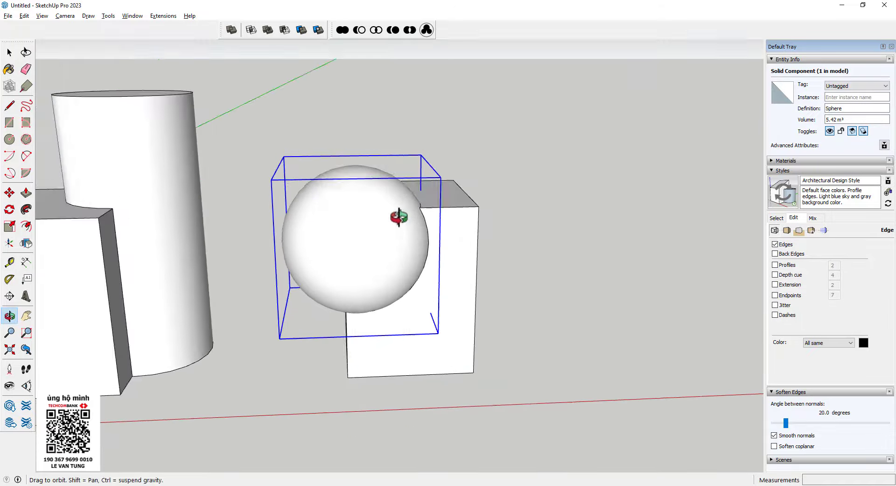
Step: Move the sphere away from the box, then place it back overlapping the box
{"action": "key", "text": "m"}
{"action": "left_click", "coordinate": [391, 253]}
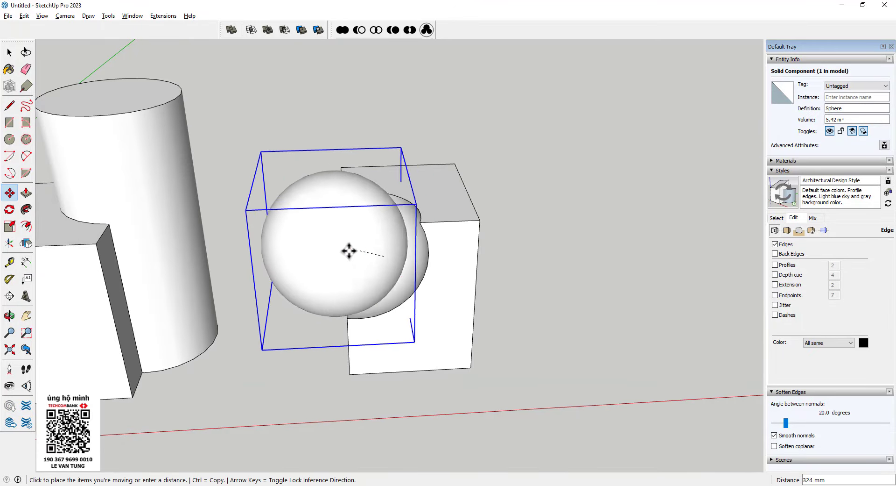
{"action": "mouse_move", "coordinate": [290, 270]}
{"action": "middle_mouse_down"}
{"action": "mouse_move", "coordinate": [305, 258]}
{"action": "mouse_move", "coordinate": [344, 256]}
{"action": "mouse_move", "coordinate": [382, 191]}
{"action": "middle_mouse_up"}
{"action": "middle_click_drag", "start_coordinate": [384, 243], "coordinate": [402, 257]}
{"action": "key", "text": "m"}
{"action": "left_click", "coordinate": [402, 263]}
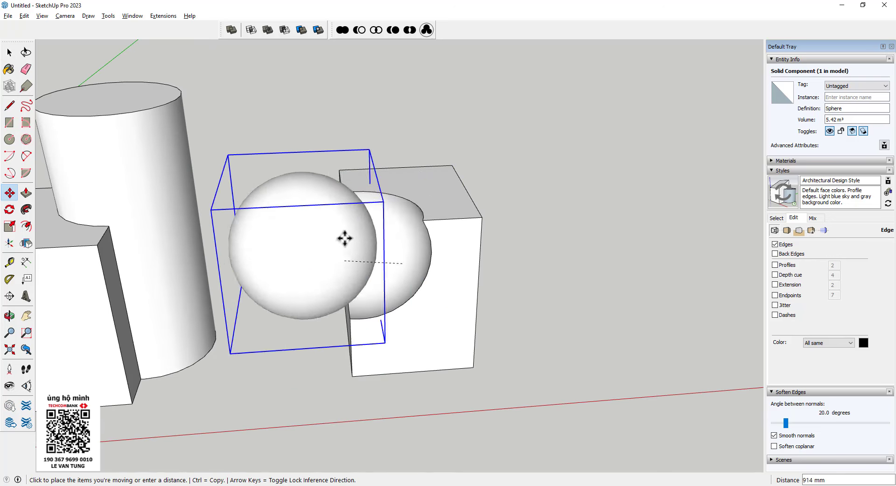
{"action": "left_click", "coordinate": [419, 248]}
{"action": "key", "text": "space"}
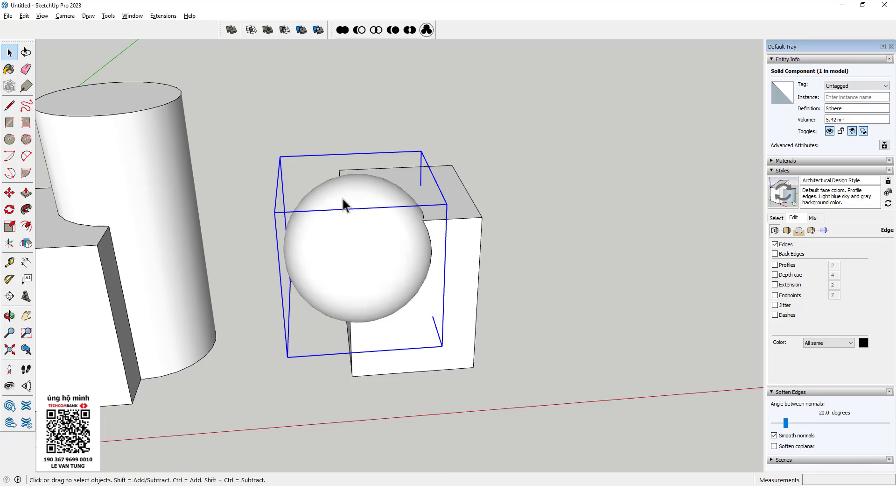
Step: Try subtracting the sphere from the box, then undo it with Ctrl+Z
{"action": "middle_click_drag", "start_coordinate": [343, 206], "coordinate": [333, 317]}
{"action": "left_click", "coordinate": [389, 226]}
{"action": "middle_click_drag", "start_coordinate": [388, 227], "coordinate": [398, 245]}
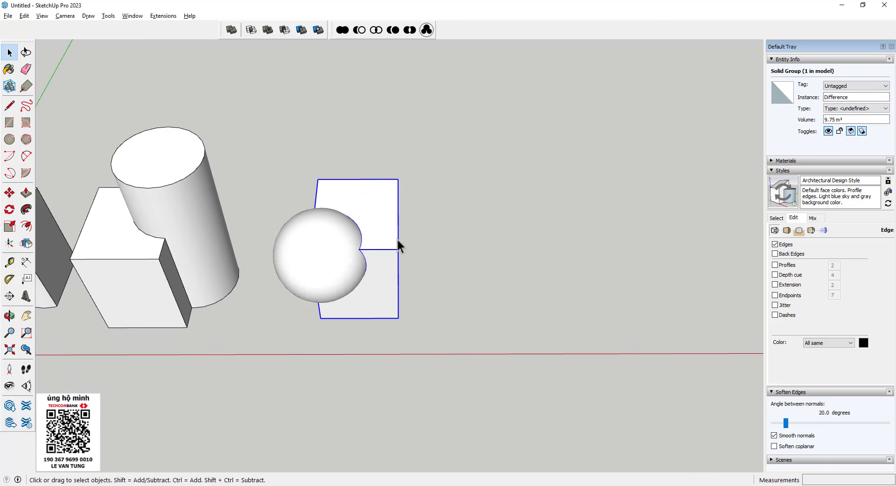
{"action": "key", "text": "ctrl+z"}
{"action": "middle_click_drag", "start_coordinate": [300, 274], "coordinate": [314, 311]}
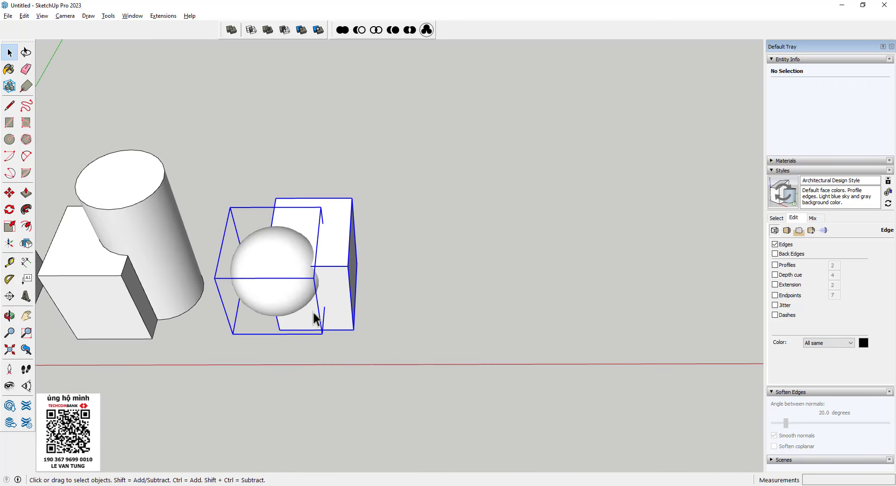
Step: Split the overlapping box and sphere with the Split tool
{"action": "left_click", "coordinate": [314, 91]}
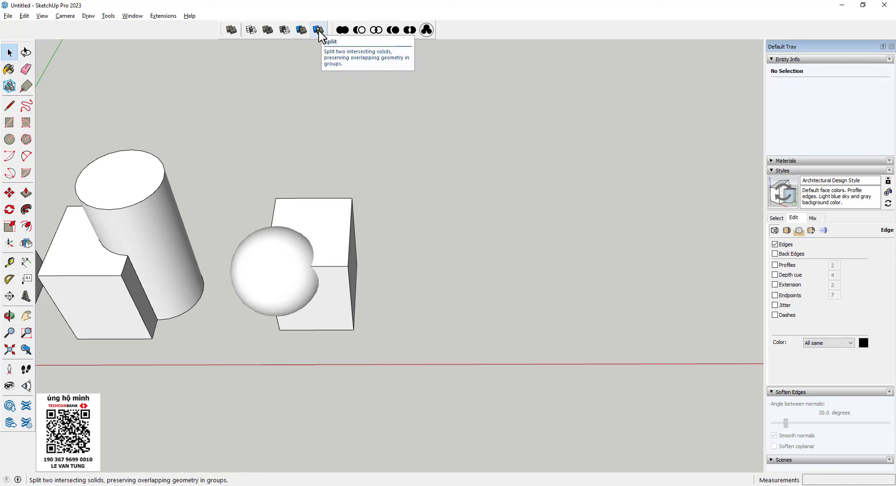
{"action": "left_click", "coordinate": [319, 30]}
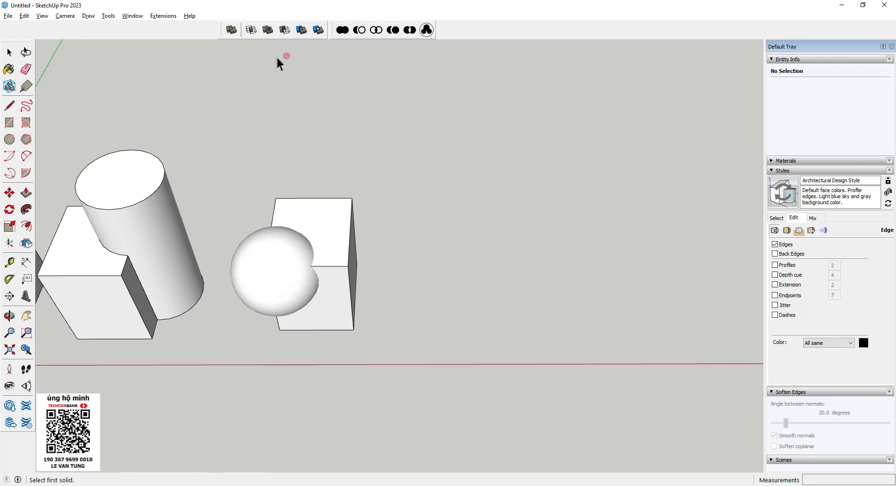
{"action": "left_click", "coordinate": [251, 265]}
{"action": "middle_click_drag", "start_coordinate": [312, 260], "coordinate": [195, 184]}
Step: Move the notched box piece right and the 3.55 m³ sphere remainder down-left
{"action": "key", "text": "m"}
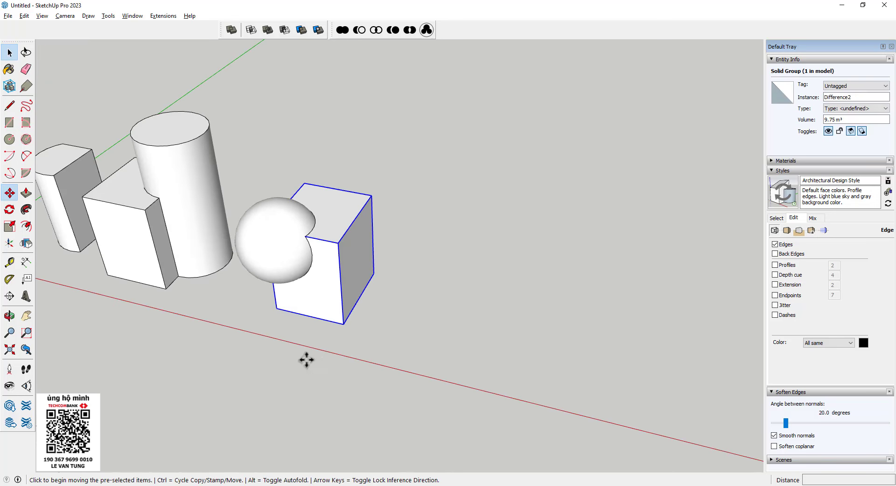
{"action": "left_click_drag", "start_coordinate": [306, 359], "coordinate": [361, 309]}
{"action": "key", "text": "space"}
{"action": "left_click", "coordinate": [287, 289]}
{"action": "key", "text": "m"}
{"action": "left_click_drag", "start_coordinate": [293, 316], "coordinate": [240, 354]}
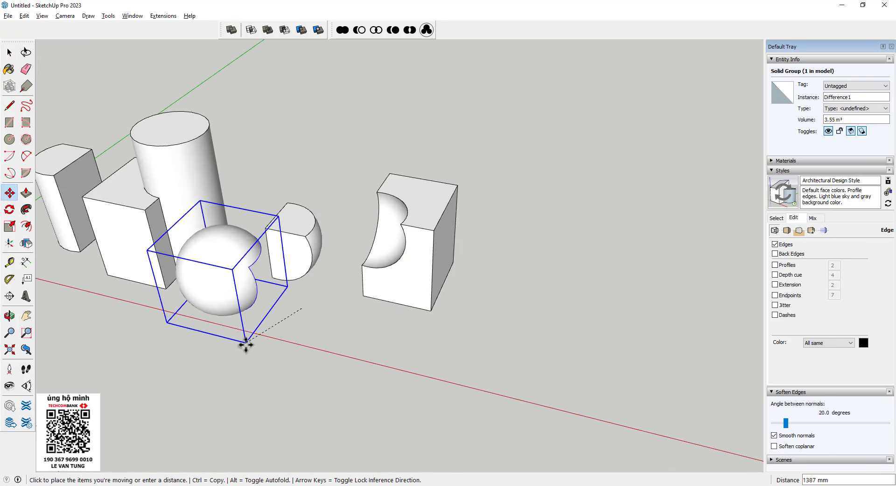
{"action": "mouse_move", "coordinate": [240, 354]}
{"action": "middle_mouse_down"}
{"action": "mouse_move", "coordinate": [373, 179]}
{"action": "mouse_move", "coordinate": [315, 264]}
{"action": "middle_mouse_up"}
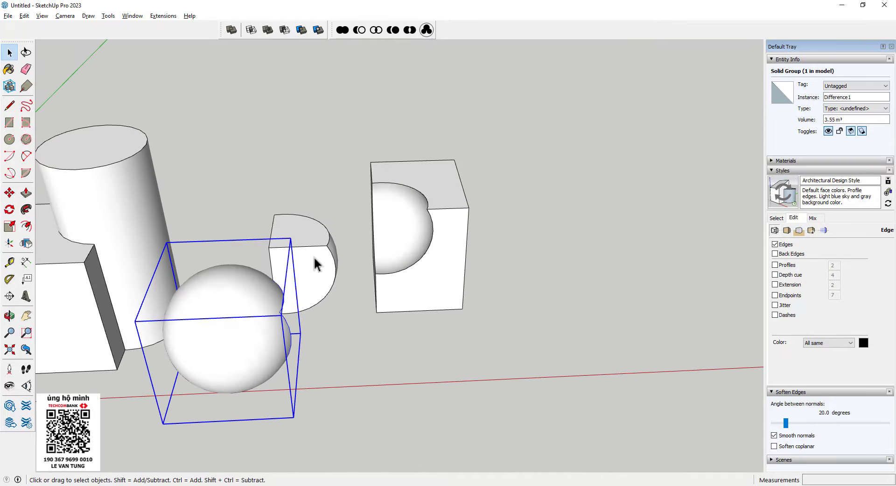
{"action": "middle_click_drag", "start_coordinate": [377, 268], "coordinate": [315, 164]}
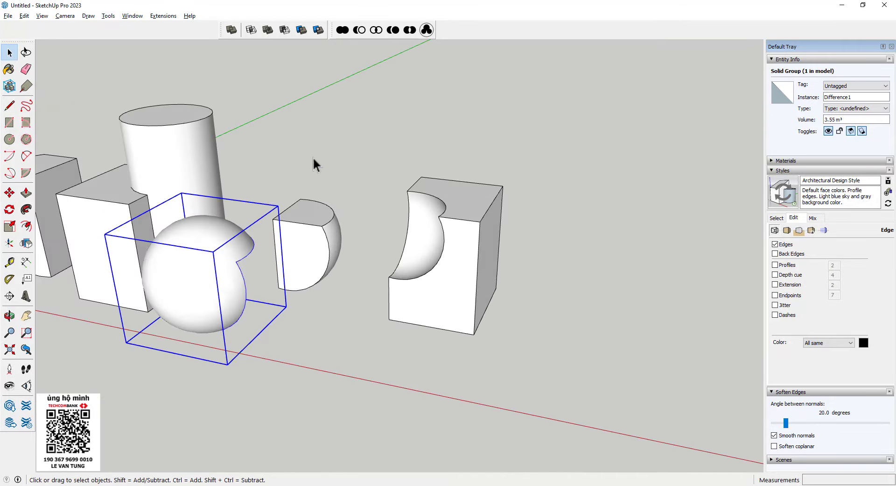
Step: Orbit toward the fourth sphere and box and clear the selection
{"action": "middle_click_drag", "start_coordinate": [389, 270], "coordinate": [453, 254]}
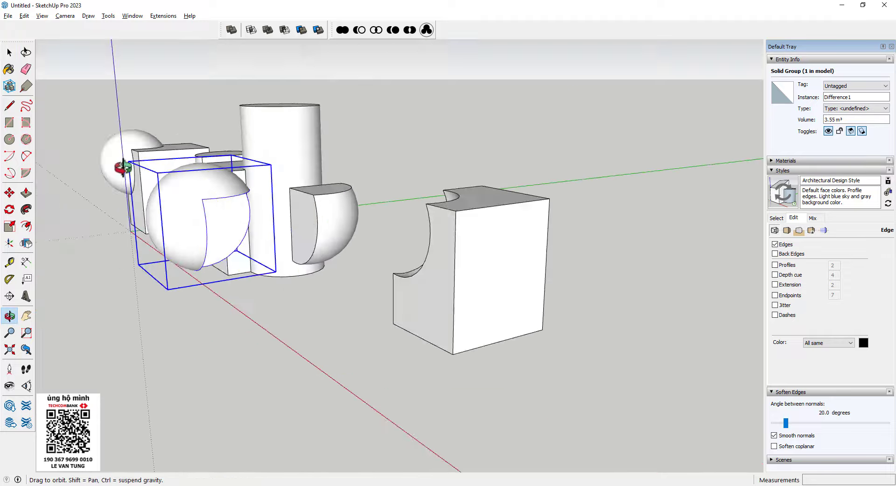
{"action": "left_click", "coordinate": [452, 254]}
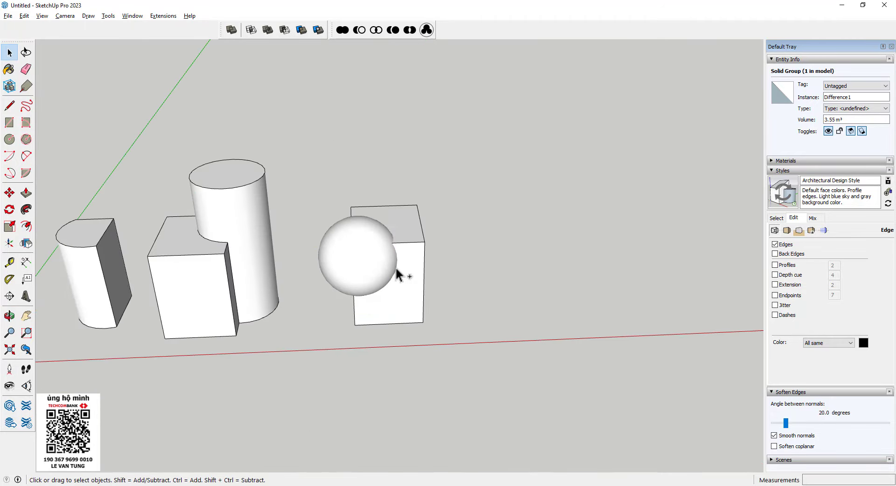
{"action": "mouse_move", "coordinate": [397, 267]}
{"action": "middle_mouse_down"}
{"action": "mouse_move", "coordinate": [406, 314]}
{"action": "mouse_move", "coordinate": [334, 74]}
{"action": "middle_mouse_up"}
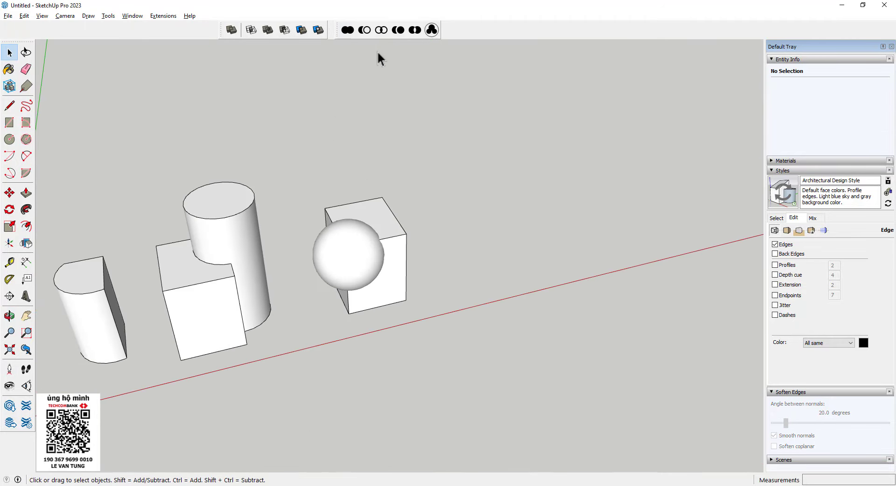
{"action": "left_click", "coordinate": [365, 236]}
{"action": "left_click", "coordinate": [340, 139]}
Step: Union the sphere with the box, then select the merged result
{"action": "left_click", "coordinate": [347, 30]}
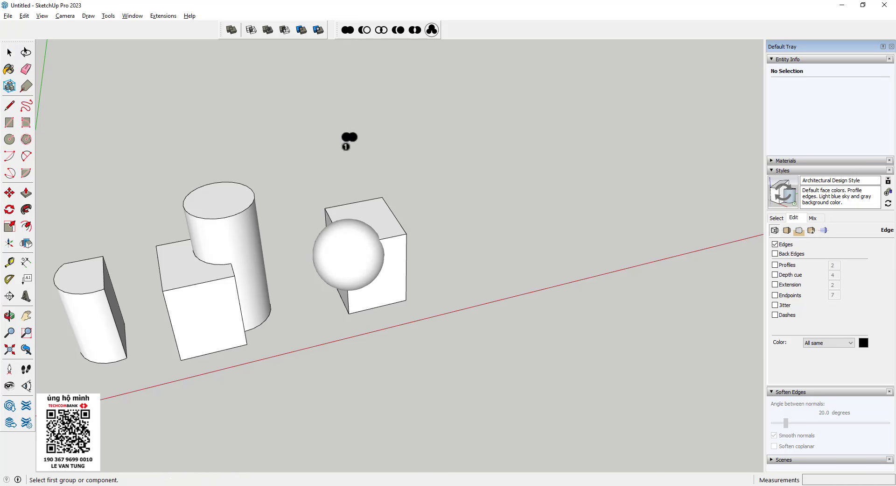
{"action": "left_click", "coordinate": [349, 253]}
{"action": "left_click", "coordinate": [394, 214]}
{"action": "mouse_move", "coordinate": [394, 214]}
{"action": "middle_mouse_down"}
{"action": "mouse_move", "coordinate": [237, 175]}
{"action": "mouse_move", "coordinate": [428, 272]}
{"action": "mouse_move", "coordinate": [329, 240]}
{"action": "middle_mouse_up"}
{"action": "key", "text": "m"}
{"action": "left_click", "coordinate": [356, 246]}
{"action": "key", "text": "space"}
Step: Undo the union and move the sphere onto the box's right side
{"action": "key", "text": "ctrl+z"}
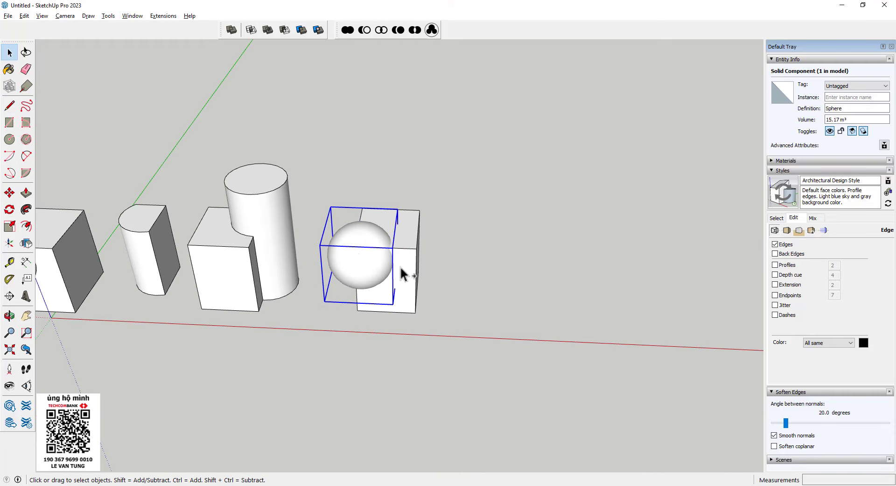
{"action": "scroll", "coordinate": [399, 231], "scroll_direction": "up", "scroll_amount": 3}
{"action": "middle_click_drag", "start_coordinate": [399, 231], "coordinate": [352, 309]}
{"action": "key", "text": "m"}
{"action": "left_click", "coordinate": [352, 309]}
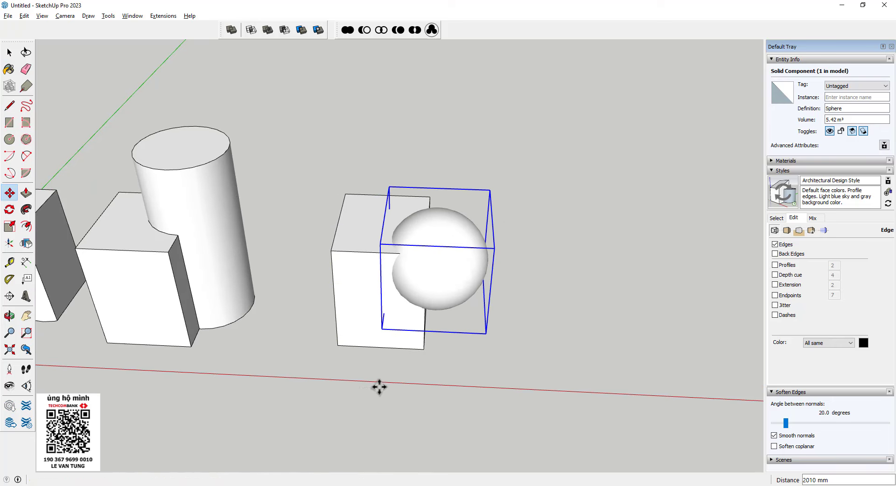
{"action": "left_click", "coordinate": [378, 385]}
{"action": "key", "text": "space"}
Step: Try subtracting the sphere from the box, then undo it
{"action": "left_click", "coordinate": [364, 30]}
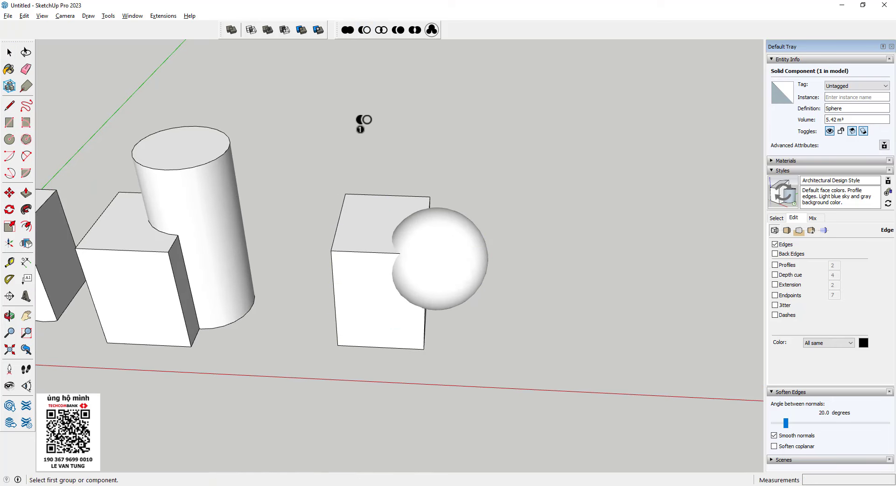
{"action": "left_click", "coordinate": [480, 231]}
{"action": "left_click", "coordinate": [372, 232]}
{"action": "mouse_move", "coordinate": [372, 231]}
{"action": "middle_mouse_down"}
{"action": "mouse_move", "coordinate": [310, 147]}
{"action": "mouse_move", "coordinate": [314, 307]}
{"action": "mouse_move", "coordinate": [433, 295]}
{"action": "middle_mouse_up"}
{"action": "key", "text": "ctrl+z"}
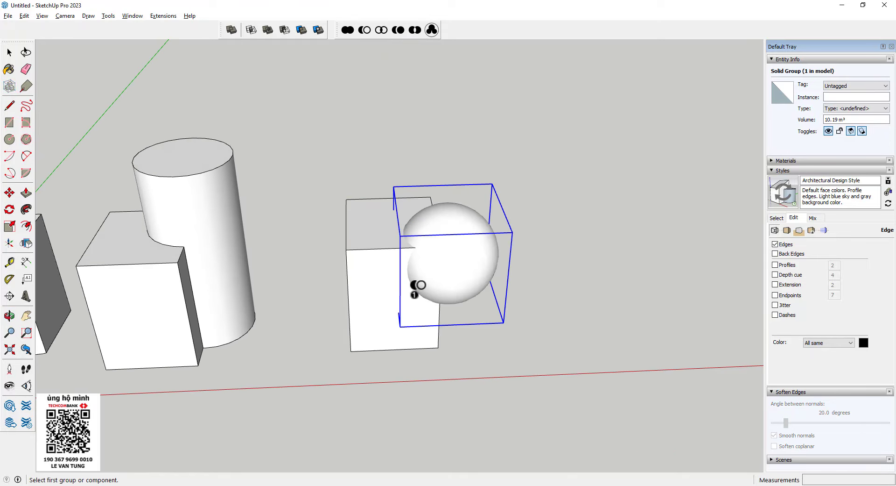
{"action": "key", "text": "space"}
Step: Try intersecting the box with the sphere, then undo it
{"action": "left_click", "coordinate": [369, 271]}
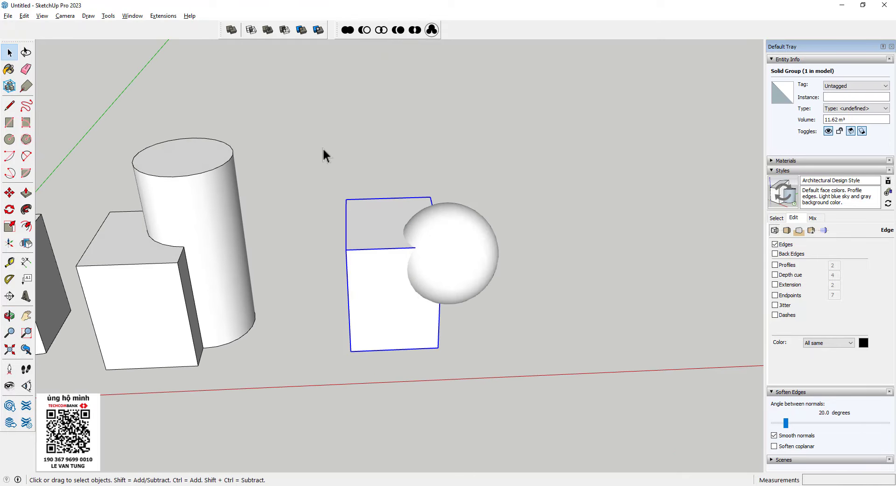
{"action": "left_click", "coordinate": [382, 29]}
{"action": "left_click", "coordinate": [367, 217]}
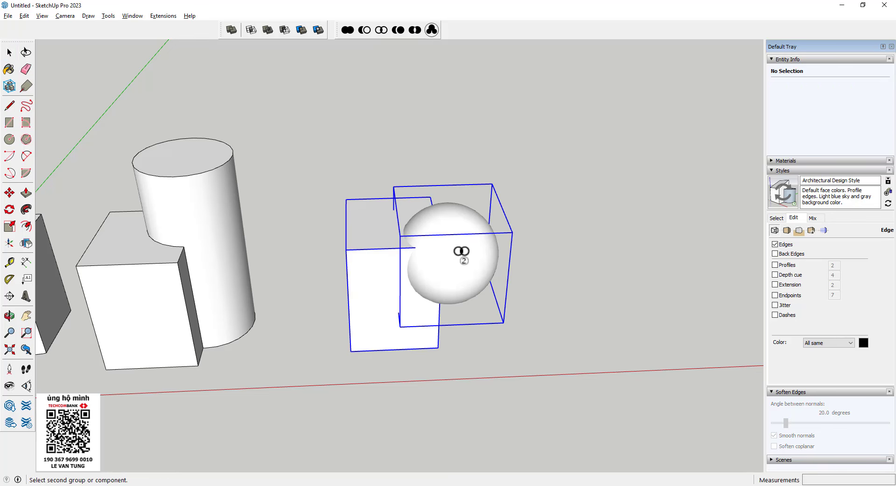
{"action": "left_click", "coordinate": [417, 259]}
{"action": "mouse_move", "coordinate": [417, 259]}
{"action": "middle_mouse_down"}
{"action": "mouse_move", "coordinate": [584, 210]}
{"action": "mouse_move", "coordinate": [422, 222]}
{"action": "mouse_move", "coordinate": [440, 228]}
{"action": "middle_mouse_up"}
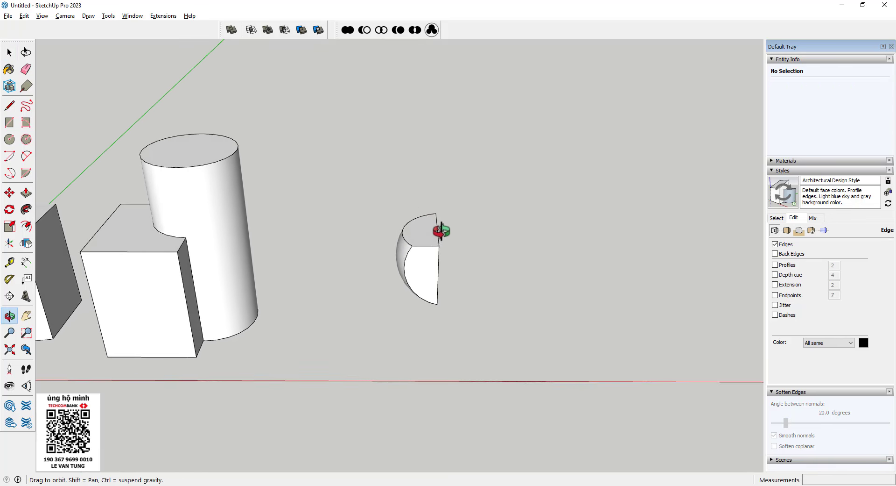
{"action": "key", "text": "ctrl+z"}
{"action": "middle_click_drag", "start_coordinate": [224, 285], "coordinate": [391, 282]}
{"action": "key", "text": "space"}
Step: Try Subtract on the sphere, move the sphere right of the box, then undo the move
{"action": "left_click", "coordinate": [390, 271]}
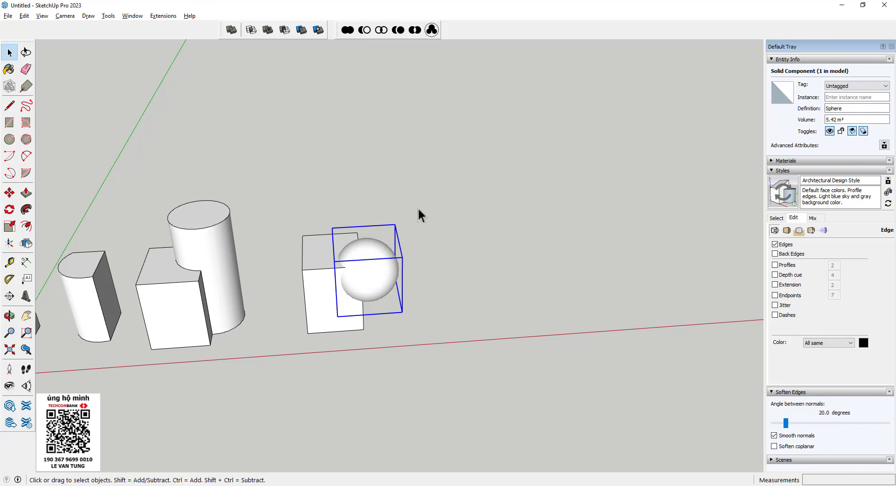
{"action": "left_click", "coordinate": [398, 29]}
{"action": "left_click", "coordinate": [370, 260]}
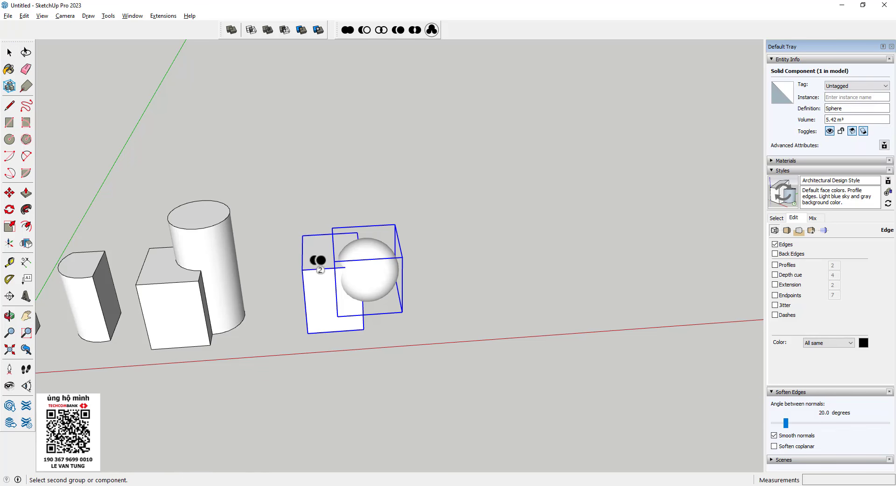
{"action": "key", "text": "Escape"}
{"action": "key", "text": "ctrl+y"}
{"action": "left_click", "coordinate": [374, 303]}
{"action": "key", "text": "m"}
{"action": "left_click", "coordinate": [374, 306]}
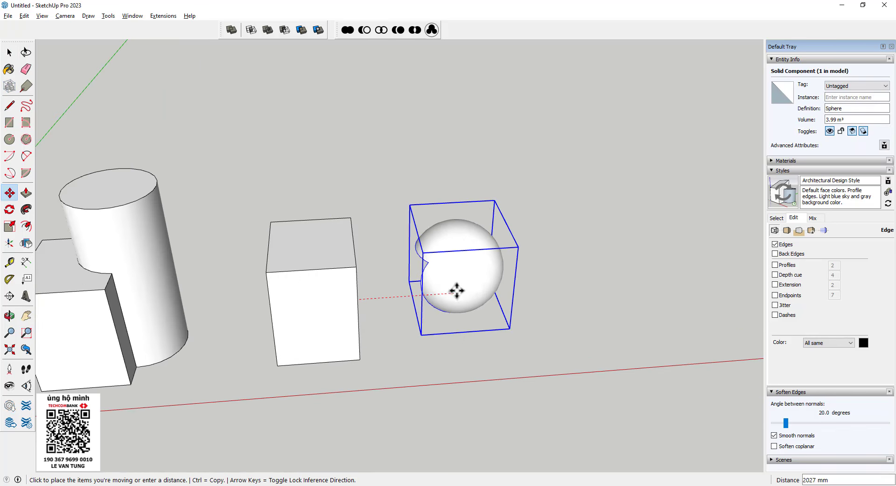
{"action": "left_click", "coordinate": [456, 290]}
{"action": "key", "text": "space"}
{"action": "middle_click_drag", "start_coordinate": [379, 303], "coordinate": [363, 275]}
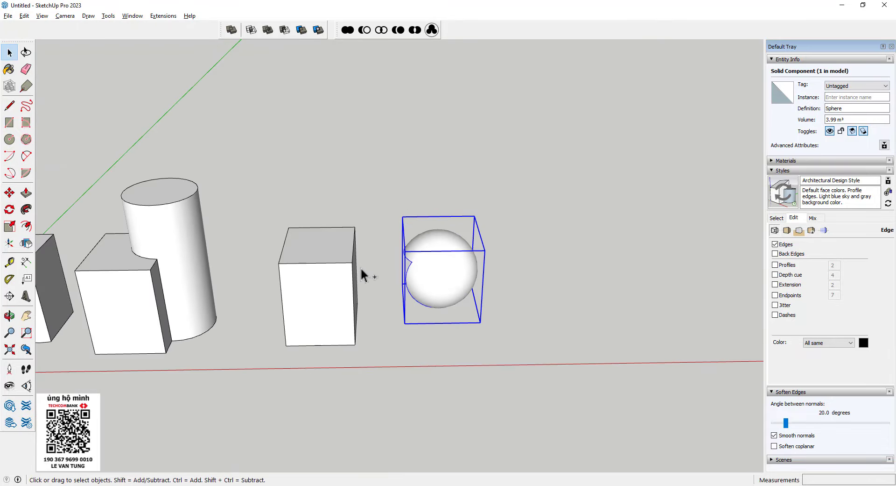
{"action": "key", "text": "ctrl+z"}
{"action": "left_click", "coordinate": [461, 198]}
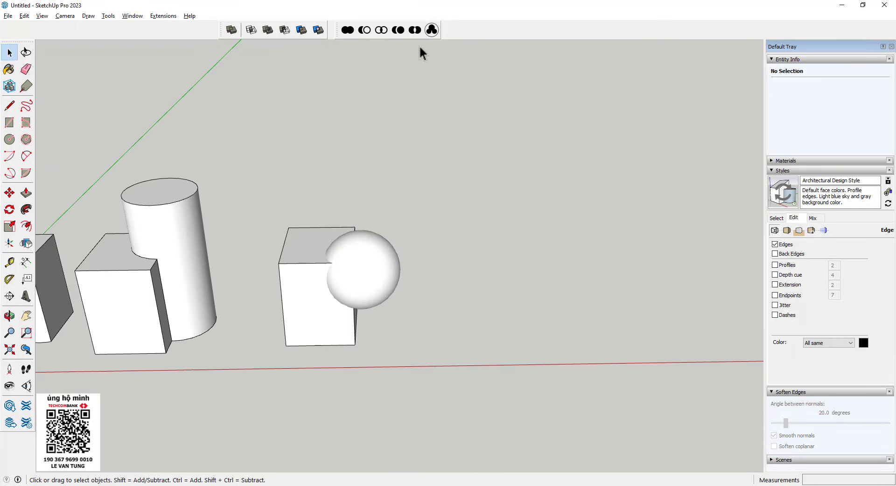
Step: Split the box and sphere, then move the notched sphere off to the right
{"action": "left_click", "coordinate": [415, 30]}
{"action": "left_click", "coordinate": [310, 260]}
{"action": "left_click", "coordinate": [374, 267]}
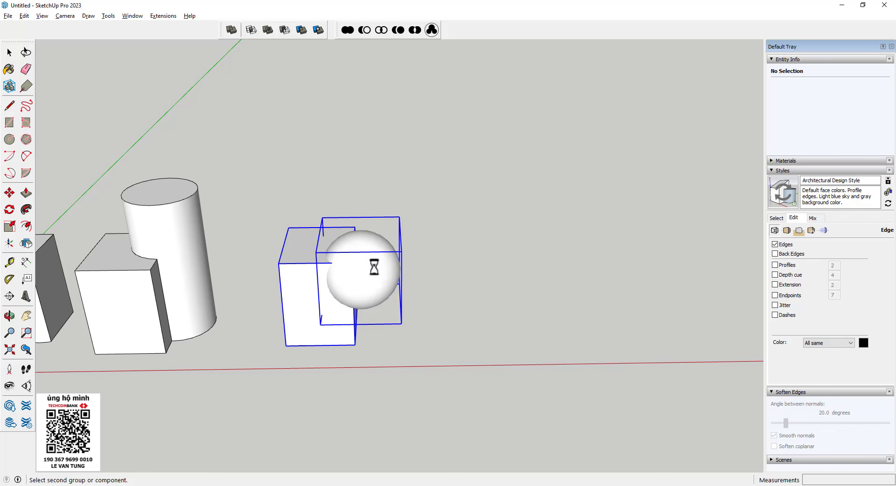
{"action": "middle_click_drag", "start_coordinate": [329, 241], "coordinate": [374, 284]}
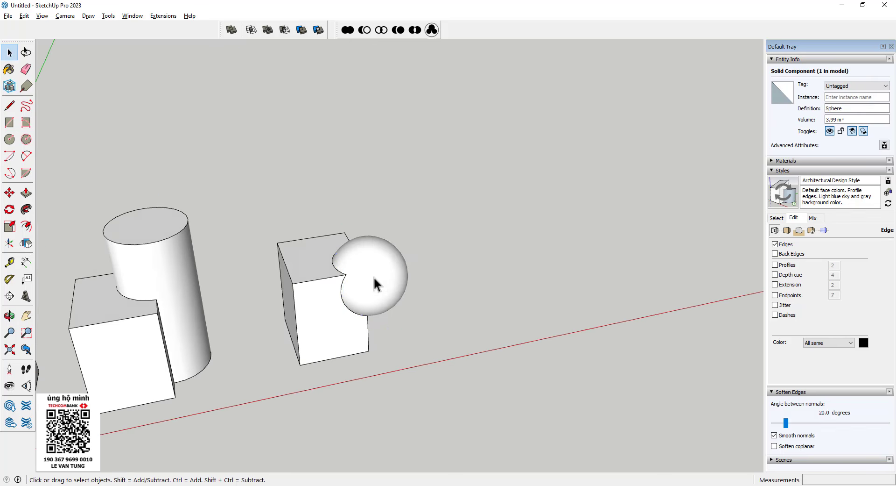
{"action": "key", "text": "m"}
{"action": "left_click_drag", "start_coordinate": [365, 303], "coordinate": [450, 292]}
{"action": "key", "text": "space"}
Step: Place the 1.43 m³ lens-shaped overlap piece between the box and sphere
{"action": "left_click", "coordinate": [360, 286]}
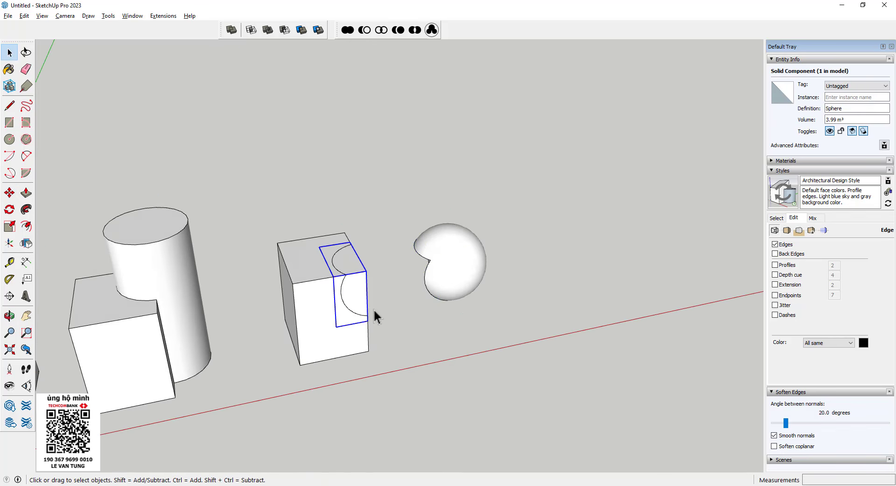
{"action": "key", "text": "m"}
{"action": "left_click", "coordinate": [374, 308]}
{"action": "left_click", "coordinate": [408, 299]}
{"action": "key", "text": "space"}
{"action": "left_click", "coordinate": [428, 221]}
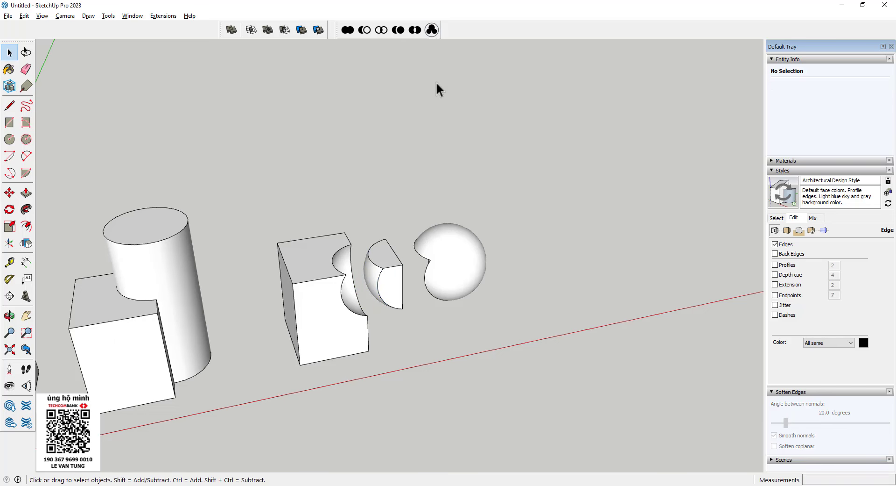
Step: Group the notched box, overlap piece and notched sphere together, then reselect the new group
{"action": "mouse_move", "coordinate": [406, 269]}
{"action": "middle_mouse_down"}
{"action": "mouse_move", "coordinate": [310, 310]}
{"action": "mouse_move", "coordinate": [439, 278]}
{"action": "middle_mouse_up"}
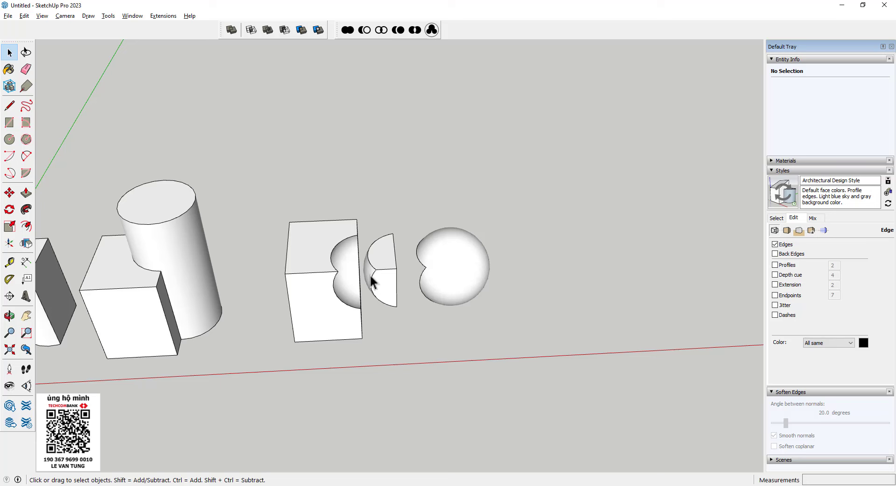
{"action": "middle_click_drag", "start_coordinate": [372, 281], "coordinate": [429, 268]}
{"action": "left_click_drag", "start_coordinate": [316, 340], "coordinate": [315, 340]}
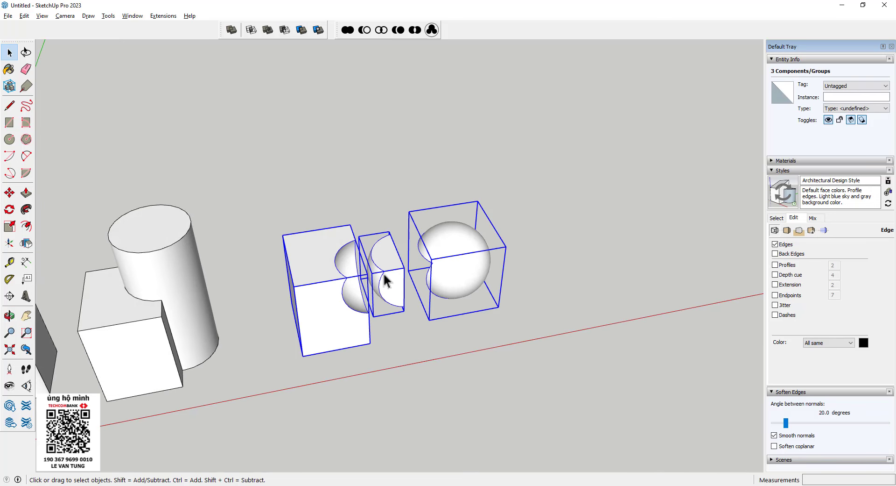
{"action": "key", "text": "ctrl+g"}
{"action": "left_click", "coordinate": [535, 254]}
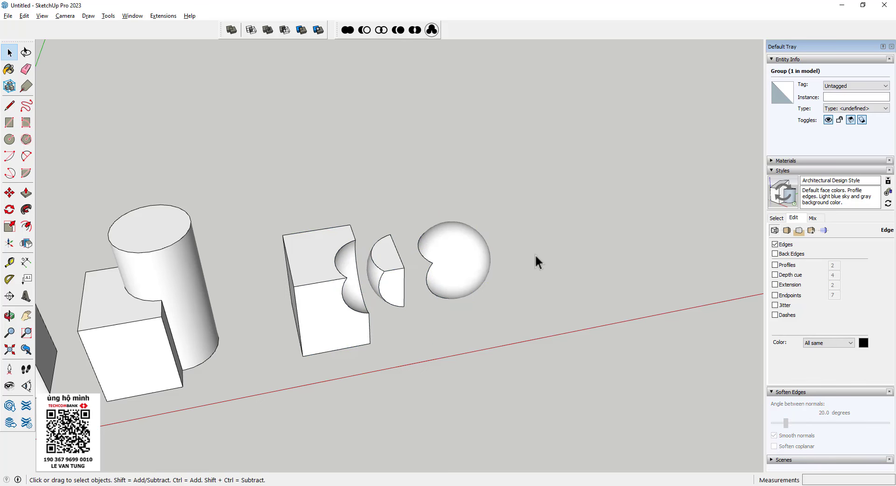
{"action": "left_click", "coordinate": [459, 256]}
{"action": "left_click", "coordinate": [433, 30]}
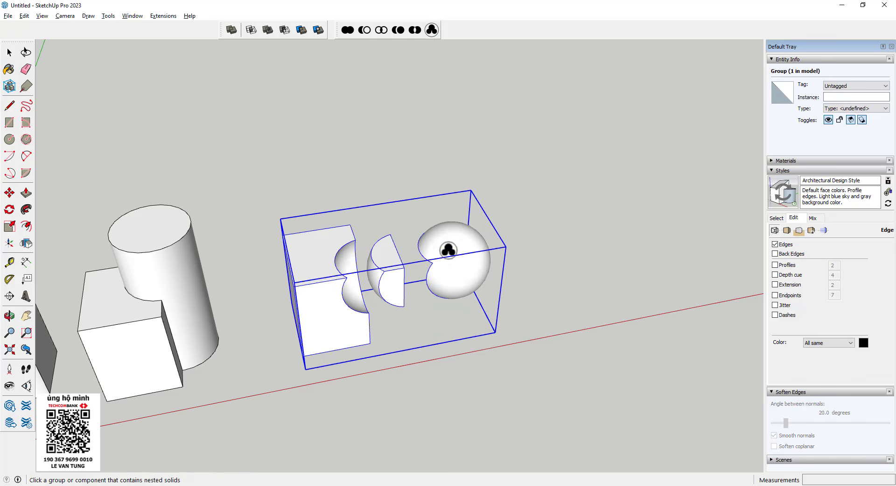
Step: Apply Outer Shell to the group, then open the group to edit its pieces
{"action": "left_click", "coordinate": [452, 263]}
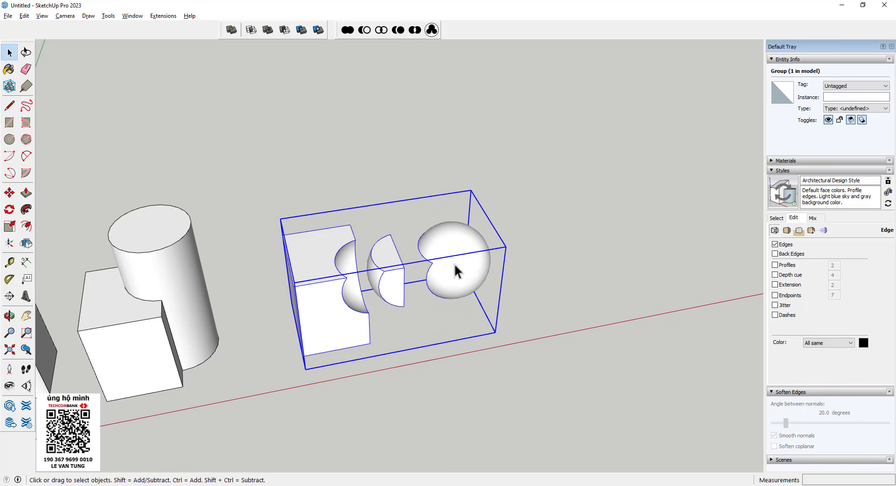
{"action": "scroll", "coordinate": [376, 278], "scroll_direction": "up", "scroll_amount": 3}
{"action": "left_click", "coordinate": [379, 328]}
{"action": "double_click", "coordinate": [390, 282]}
Step: Start moving the middle overlap piece inside the group, then cancel the move
{"action": "left_click", "coordinate": [390, 282]}
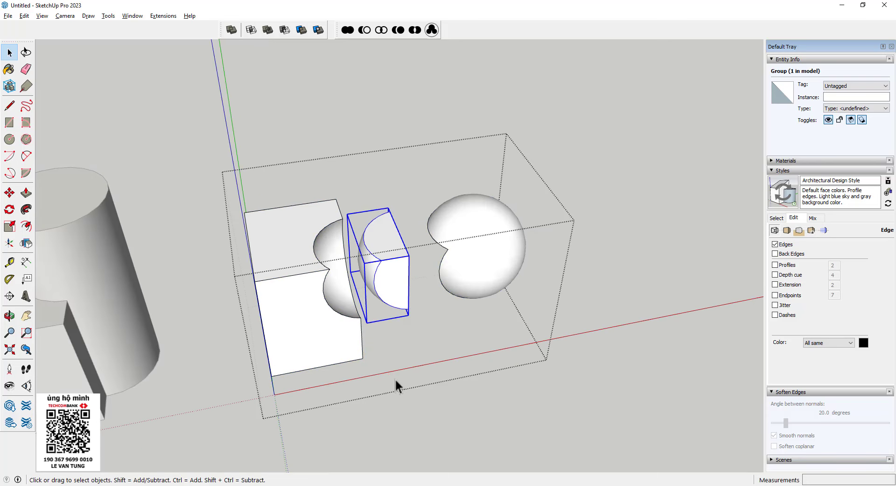
{"action": "key", "text": "m"}
{"action": "left_click", "coordinate": [427, 366]}
{"action": "key", "text": "Escape"}
{"action": "key", "text": "space"}
Step: Move the notched sphere back over the box and leave the group
{"action": "left_click", "coordinate": [472, 258]}
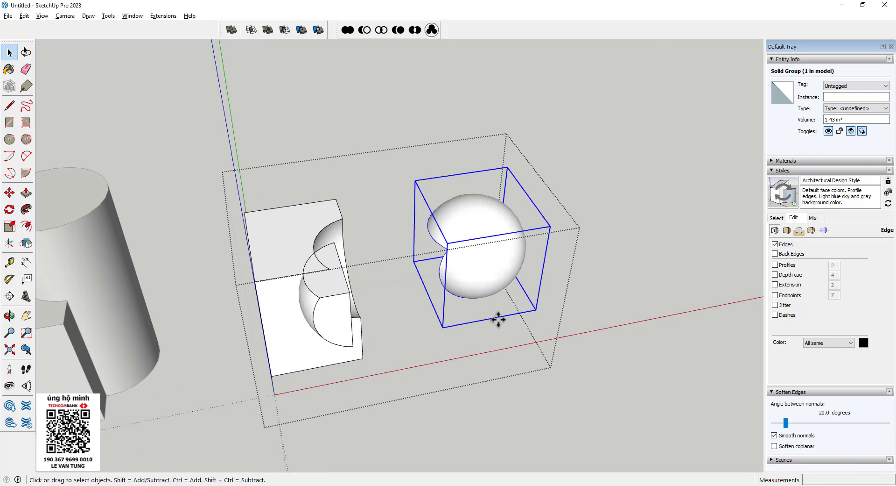
{"action": "key", "text": "m"}
{"action": "left_click", "coordinate": [499, 321]}
{"action": "left_click", "coordinate": [397, 280]}
{"action": "key", "text": "space"}
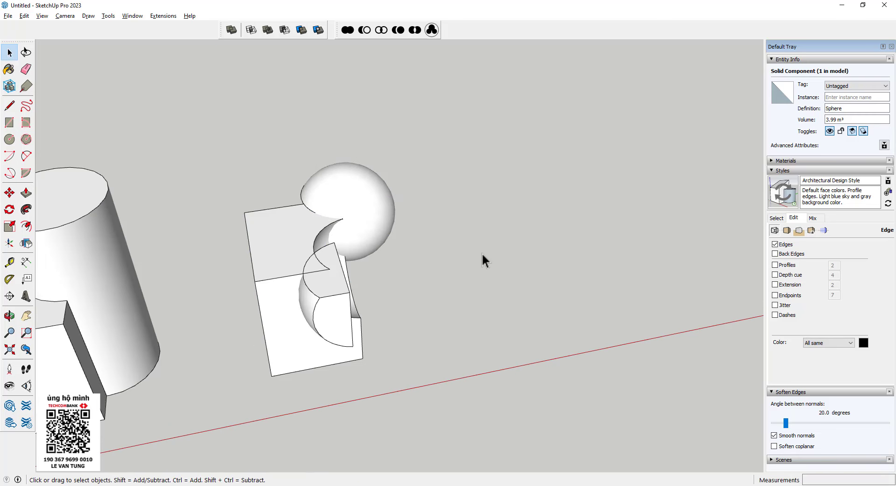
Step: Run Outer Shell on the reassembled group and select the merged shape
{"action": "left_click_drag", "start_coordinate": [470, 171], "coordinate": [346, 278]}
{"action": "left_click", "coordinate": [433, 34]}
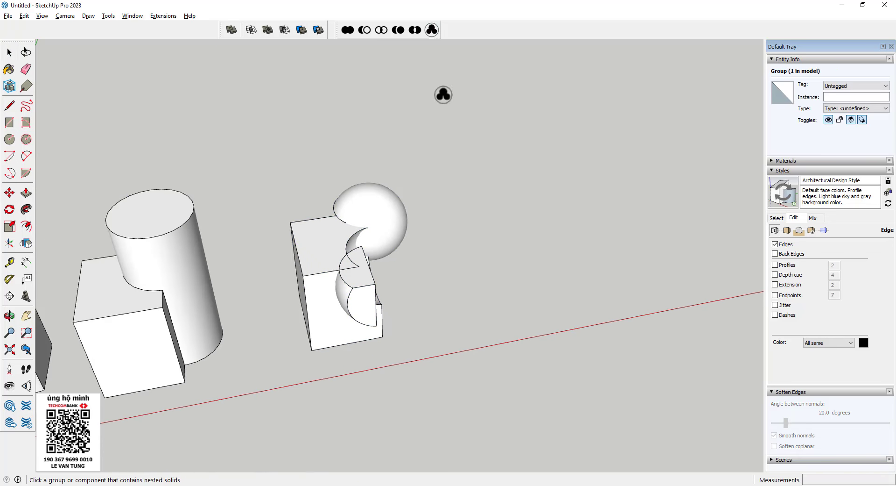
{"action": "left_click", "coordinate": [351, 254]}
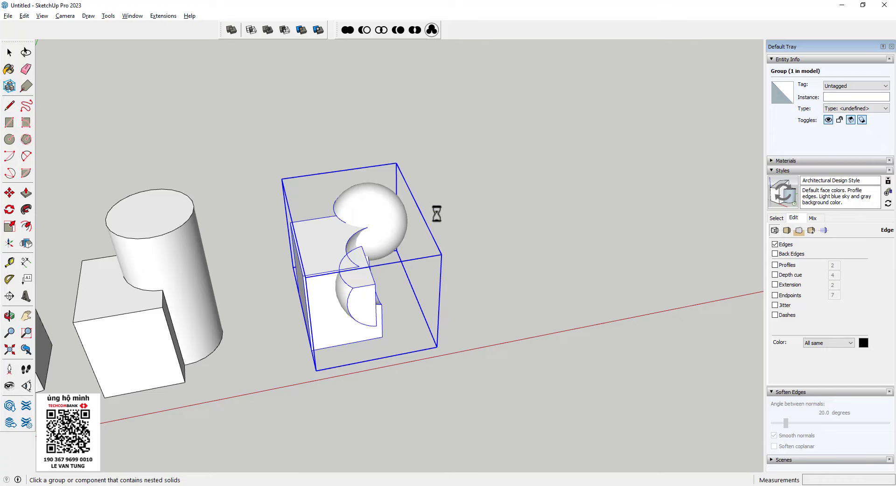
{"action": "key", "text": "space"}
{"action": "triple_click", "coordinate": [373, 218]}
{"action": "scroll", "coordinate": [372, 220], "scroll_direction": "up", "scroll_amount": 2}
{"action": "scroll", "coordinate": [369, 234], "scroll_direction": "up", "scroll_amount": 3}
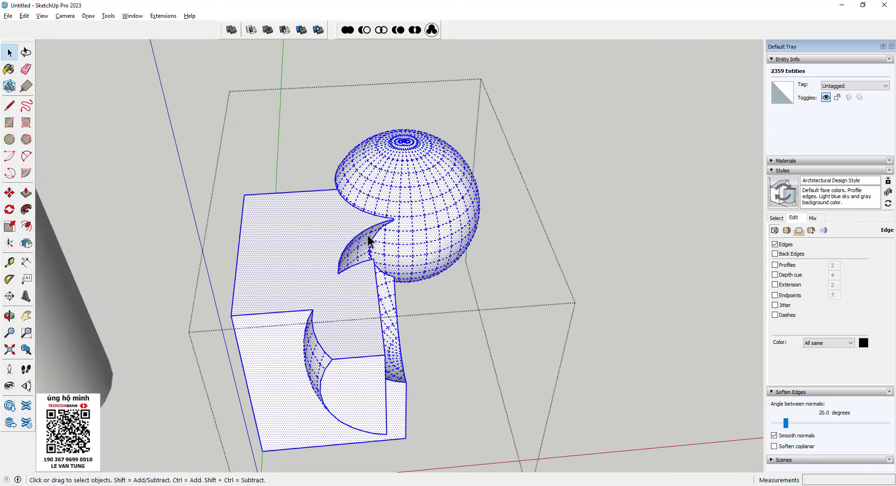
{"action": "middle_click_drag", "start_coordinate": [369, 239], "coordinate": [257, 156]}
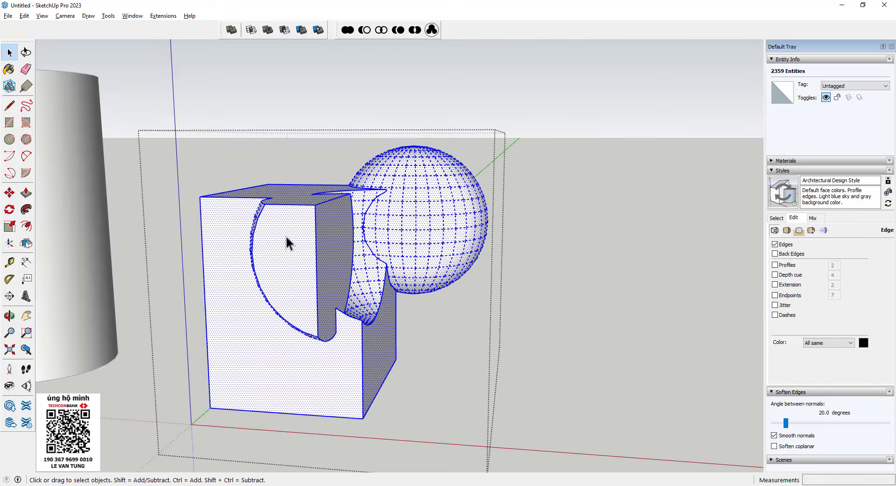
{"action": "mouse_move", "coordinate": [287, 237]}
{"action": "middle_mouse_down"}
{"action": "mouse_move", "coordinate": [434, 310]}
{"action": "mouse_move", "coordinate": [367, 151]}
{"action": "mouse_move", "coordinate": [96, 44]}
{"action": "mouse_move", "coordinate": [324, 315]}
{"action": "mouse_move", "coordinate": [440, 220]}
{"action": "middle_mouse_up"}
{"action": "mouse_move", "coordinate": [380, 321]}
{"action": "middle_mouse_down"}
{"action": "mouse_move", "coordinate": [173, 228]}
{"action": "mouse_move", "coordinate": [260, 248]}
{"action": "mouse_move", "coordinate": [387, 184]}
{"action": "middle_mouse_up"}
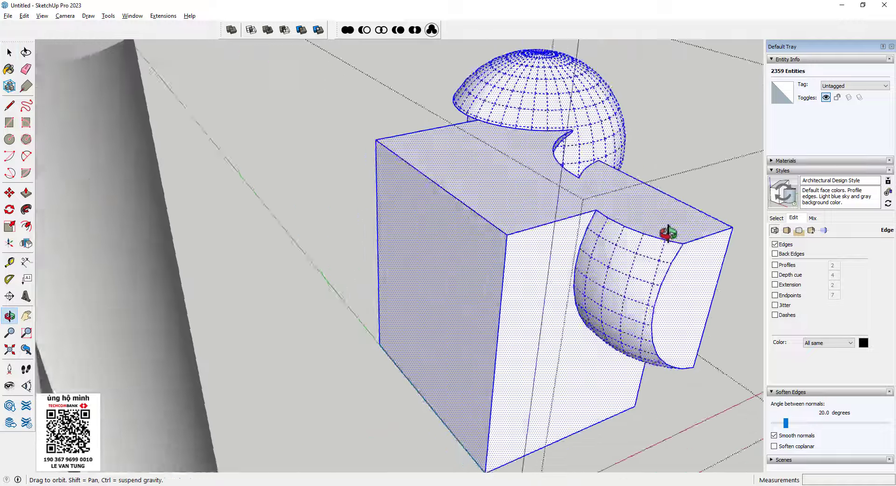
{"action": "middle_click_drag", "start_coordinate": [435, 195], "coordinate": [500, 256]}
{"action": "left_click", "coordinate": [642, 192]}
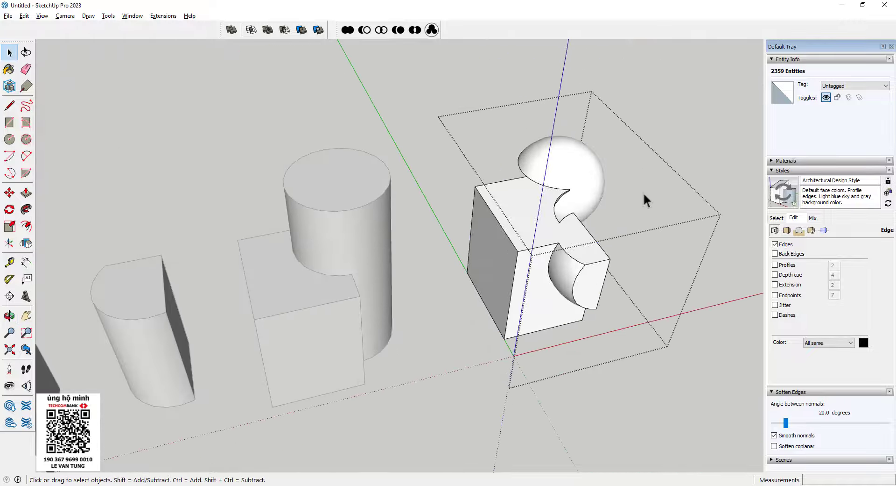
{"action": "middle_click_drag", "start_coordinate": [643, 192], "coordinate": [561, 225]}
{"action": "scroll", "coordinate": [401, 150], "scroll_direction": "down", "scroll_amount": 3}
{"action": "scroll", "coordinate": [467, 214], "scroll_direction": "up", "scroll_amount": 3}
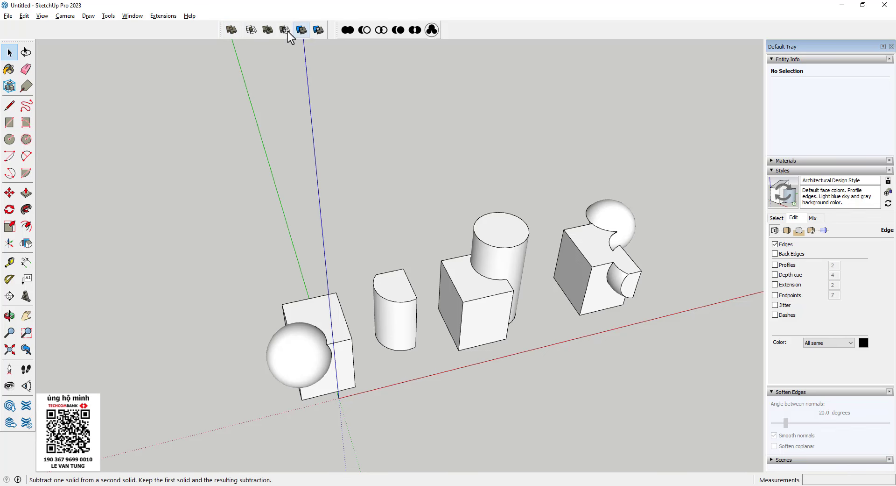
{"action": "middle_click_drag", "start_coordinate": [525, 244], "coordinate": [535, 292]}
{"action": "scroll", "coordinate": [431, 297], "scroll_direction": "up", "scroll_amount": 2}
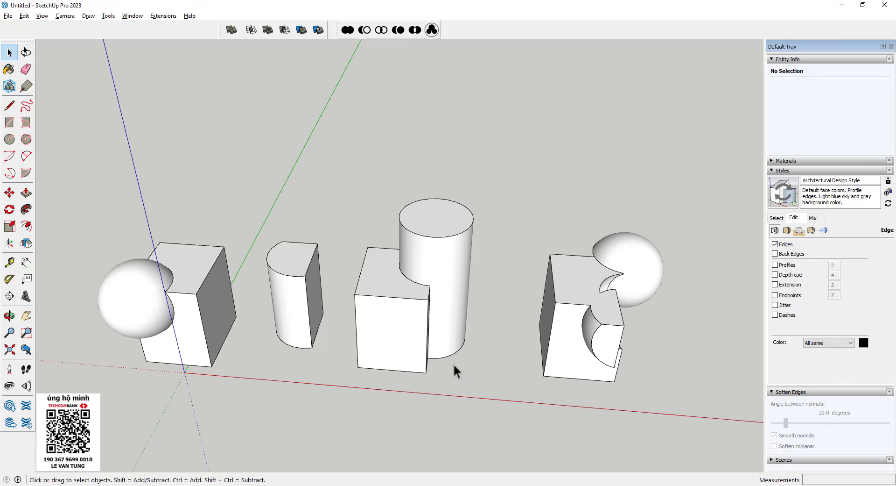
{"action": "mouse_move", "coordinate": [361, 326]}
{"action": "middle_mouse_down"}
{"action": "mouse_move", "coordinate": [334, 310]}
{"action": "mouse_move", "coordinate": [461, 286]}
{"action": "mouse_move", "coordinate": [280, 357]}
{"action": "middle_mouse_up"}
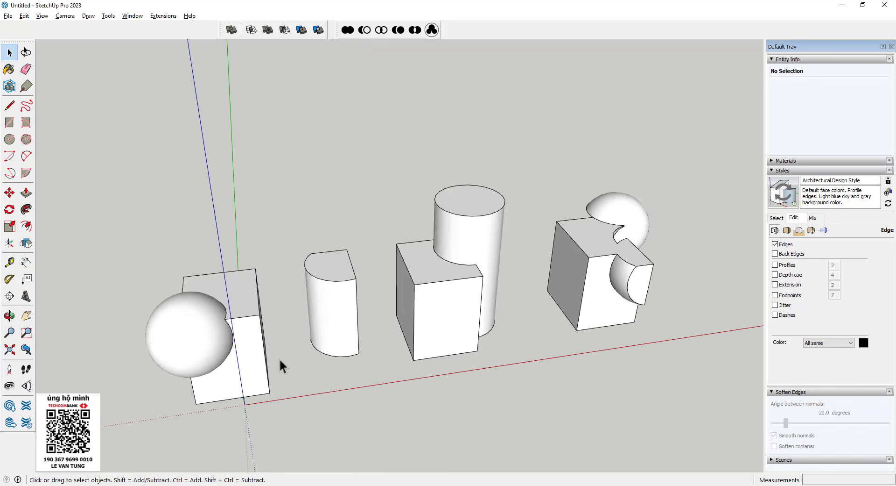
{"action": "scroll", "coordinate": [260, 309], "scroll_direction": "up", "scroll_amount": 3}
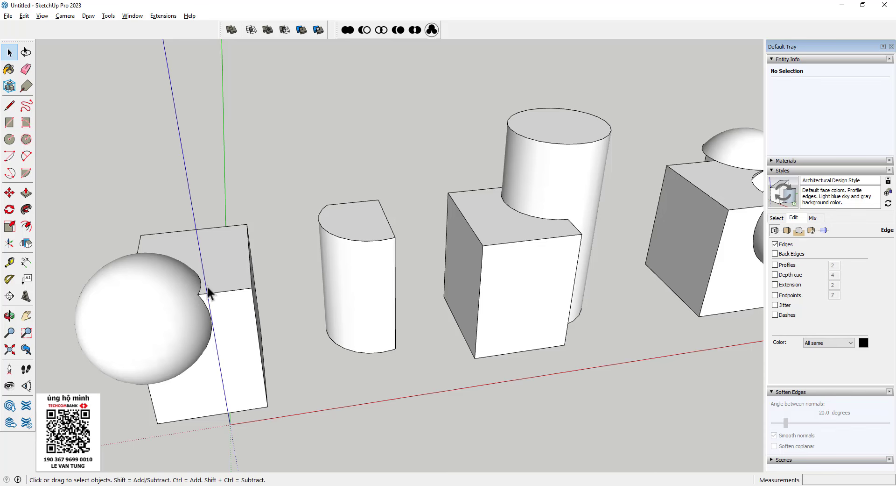
{"action": "mouse_move", "coordinate": [323, 294]}
{"action": "middle_mouse_down"}
{"action": "mouse_move", "coordinate": [210, 296]}
{"action": "mouse_move", "coordinate": [309, 230]}
{"action": "middle_mouse_up"}
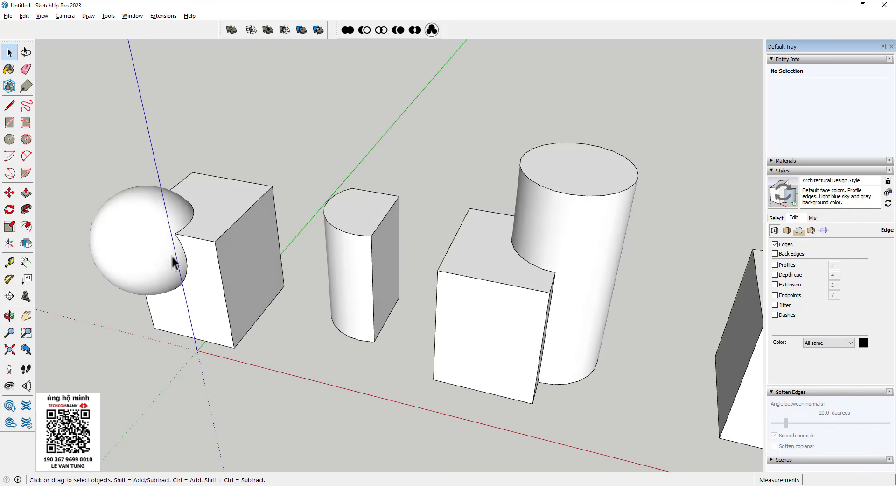